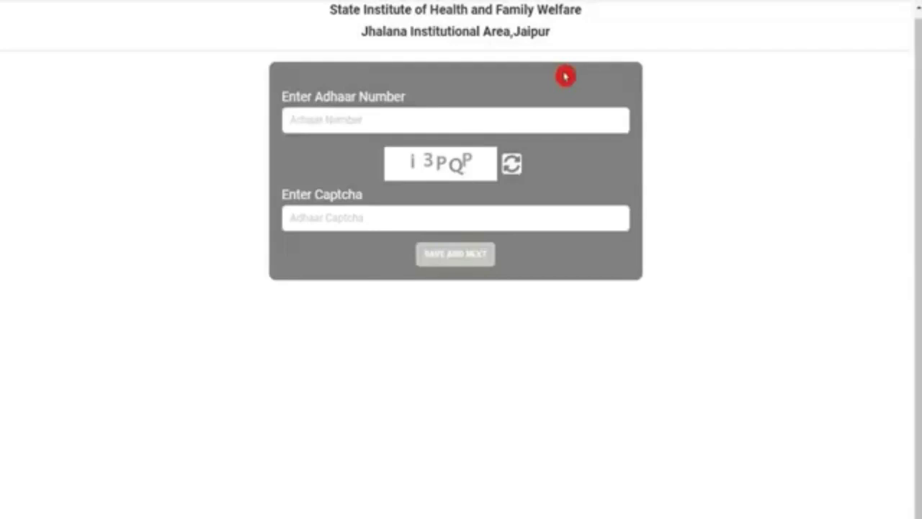
# - Enter the Aadhaar number and captcha code, submit them, and acknowledge the OTP message
pyautogui.click(363, 122)
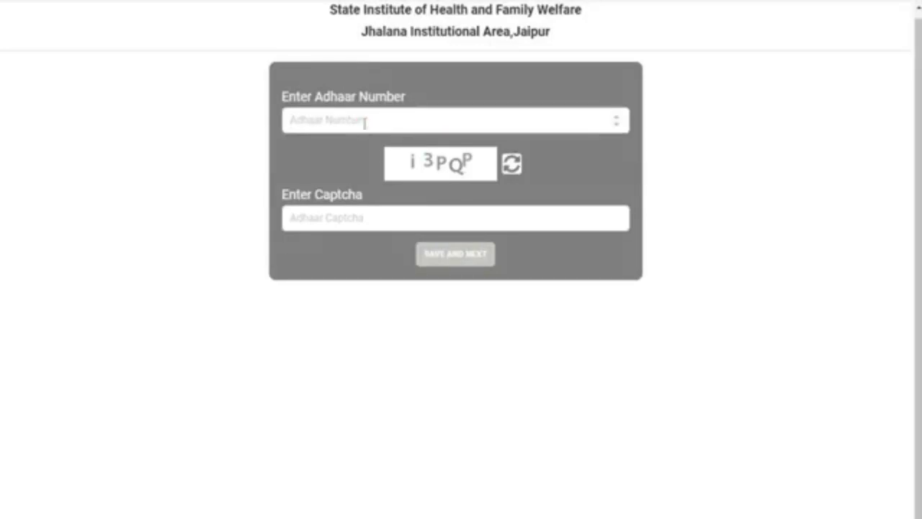
pyautogui.click(382, 222)
pyautogui.click(422, 241)
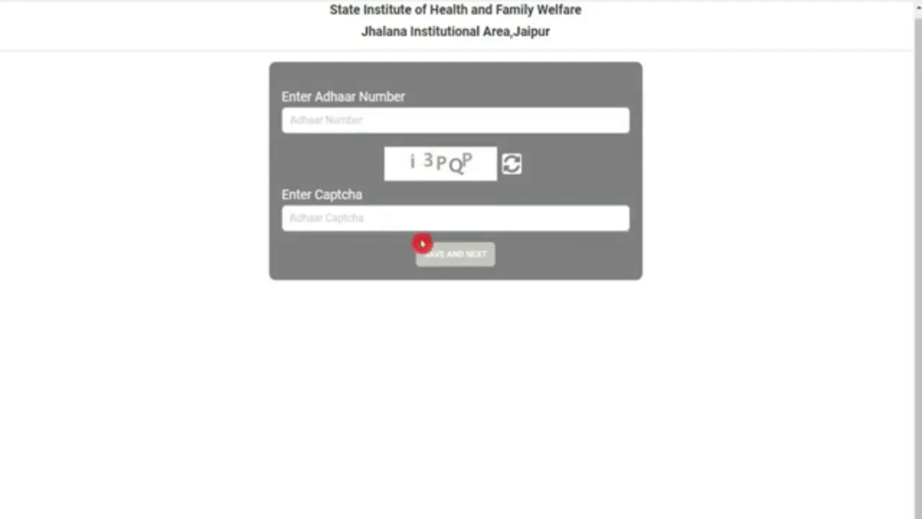
pyautogui.click(458, 261)
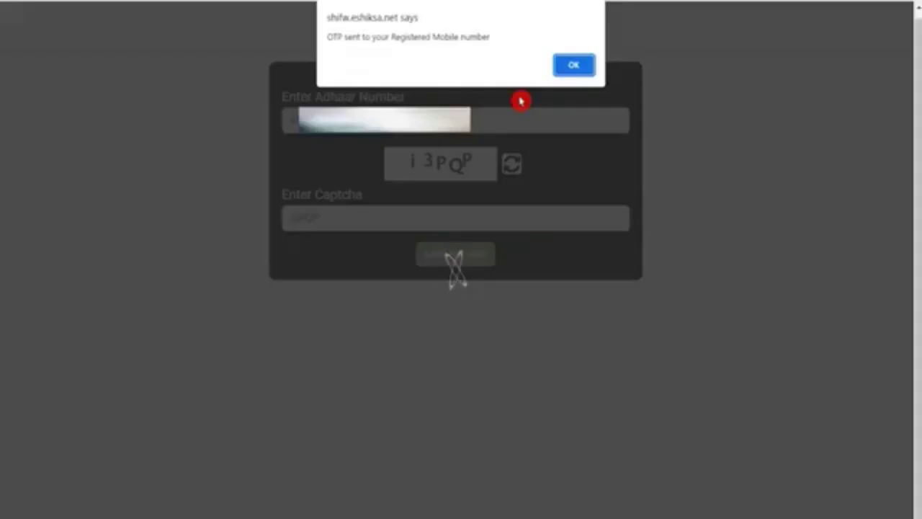
pyautogui.click(574, 68)
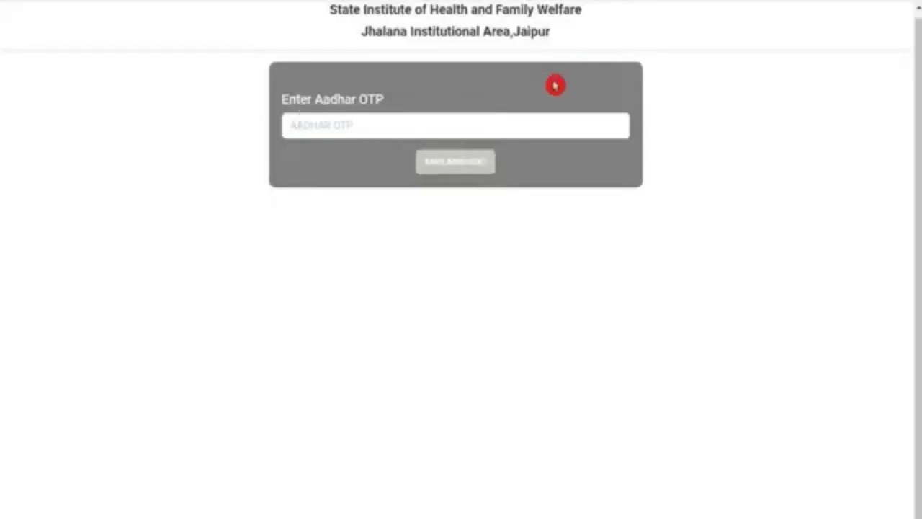
# - Enter the Aadhaar OTP and submit it for verification
pyautogui.click(495, 126)
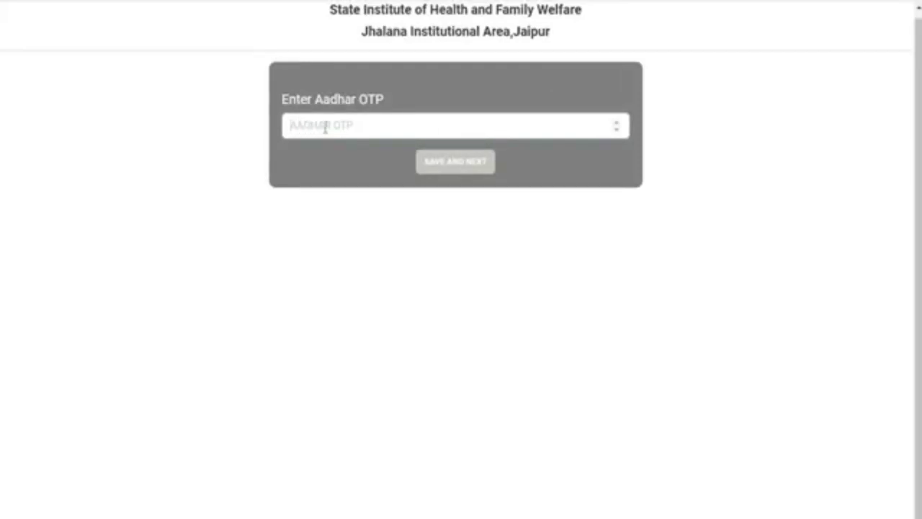
pyautogui.click(437, 165)
# - Choose Pharmacist (N.T.S.P) as the post to apply for
pyautogui.click(296, 203)
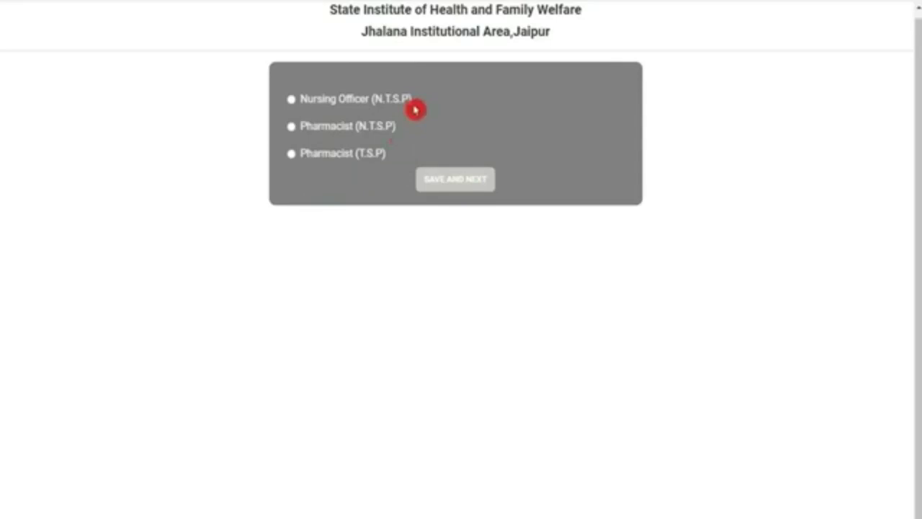
pyautogui.click(294, 130)
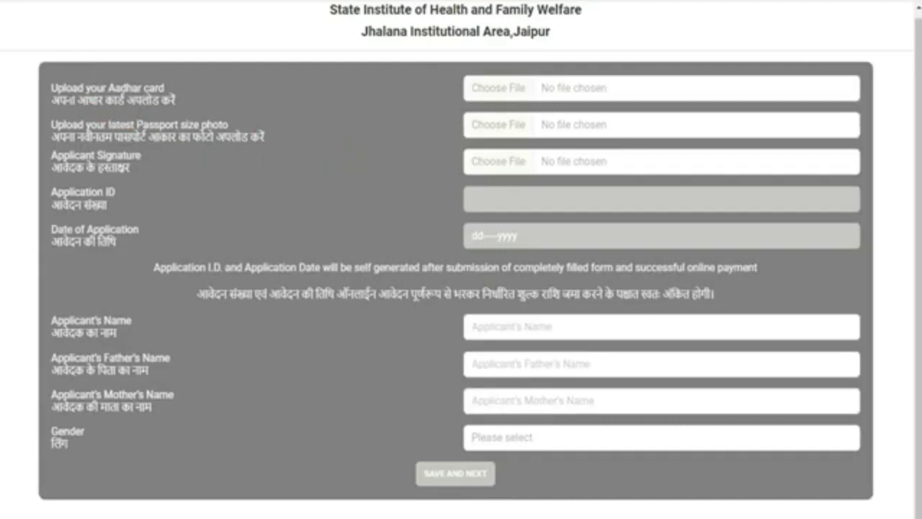
# - Upload the Aadhaar card, the latest passport size photo and the applicant signature
pyautogui.moveTo(67, 100); pyautogui.dragTo(124, 101)
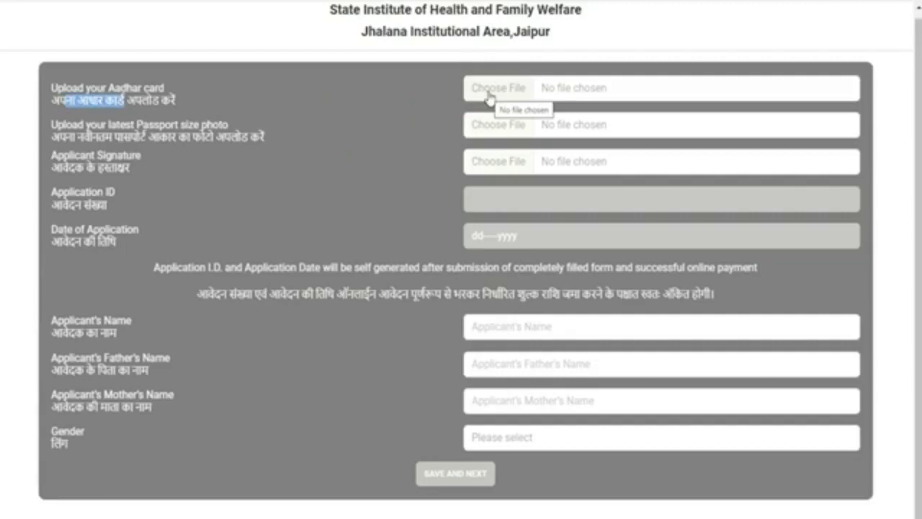
pyautogui.moveTo(88, 136); pyautogui.dragTo(472, 137)
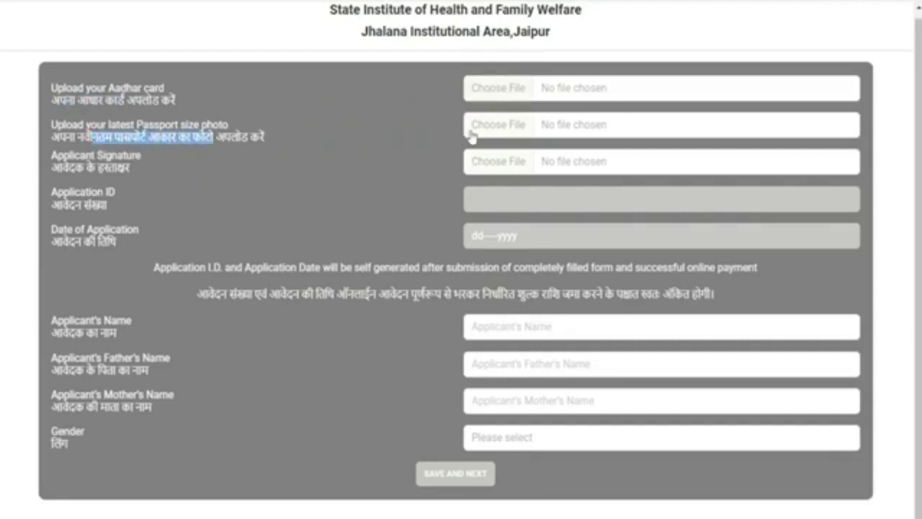
pyautogui.moveTo(64, 167); pyautogui.dragTo(407, 168)
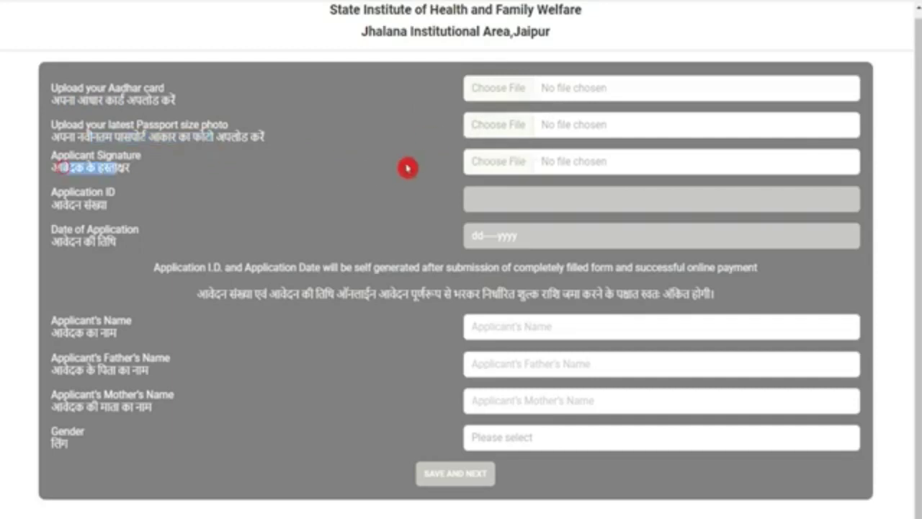
pyautogui.click(488, 164)
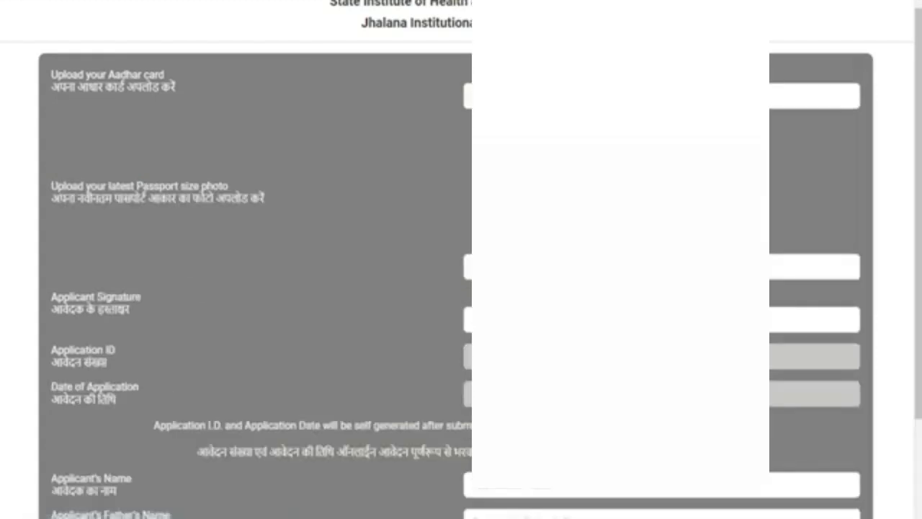
# - Select the applicant's gender and save the applicant details page
pyautogui.scroll(-2, 461, 259)
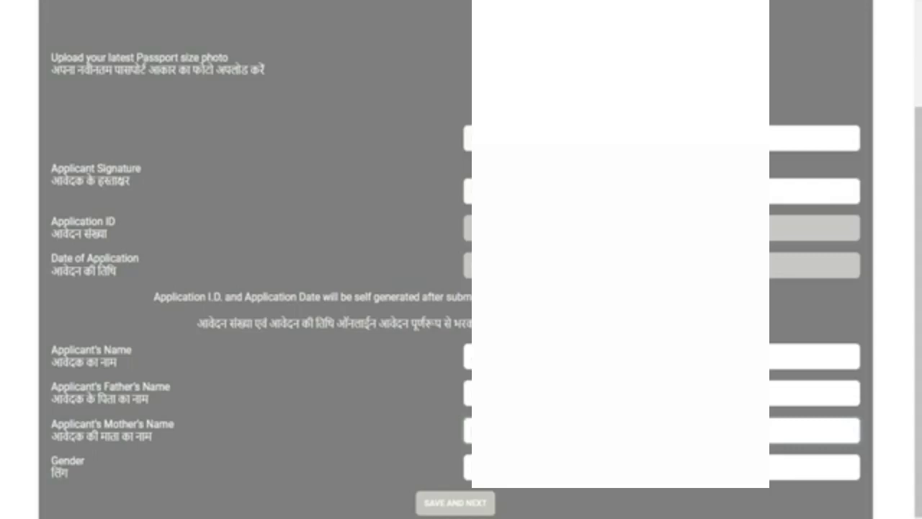
pyautogui.click(612, 477)
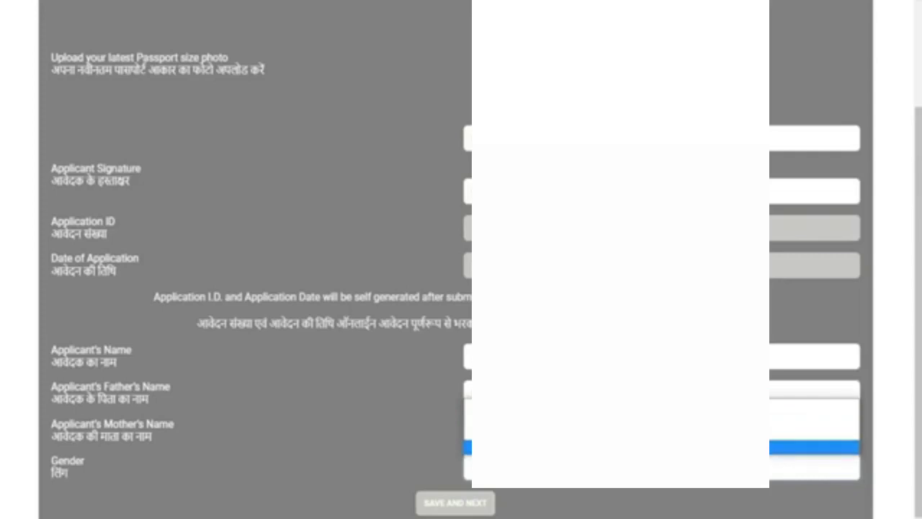
pyautogui.click(814, 419)
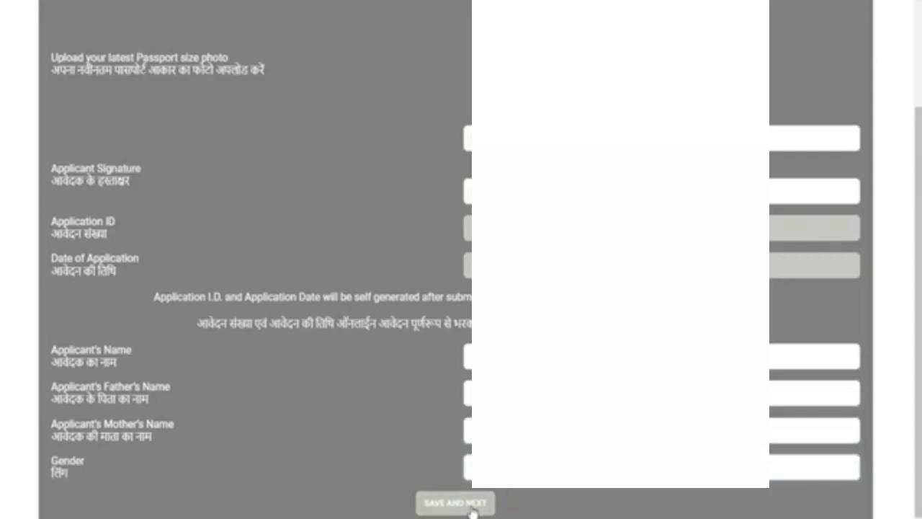
pyautogui.click(227, 200)
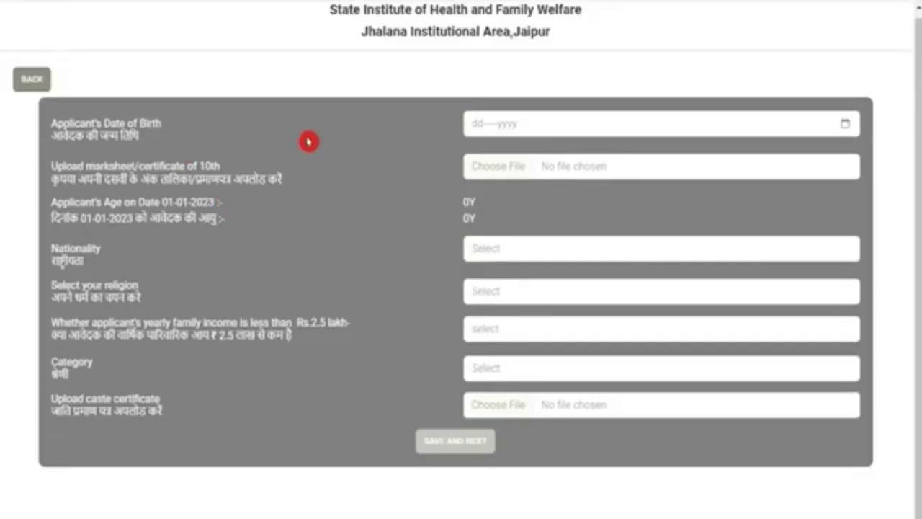
pyautogui.click(626, 126)
pyautogui.click(846, 128)
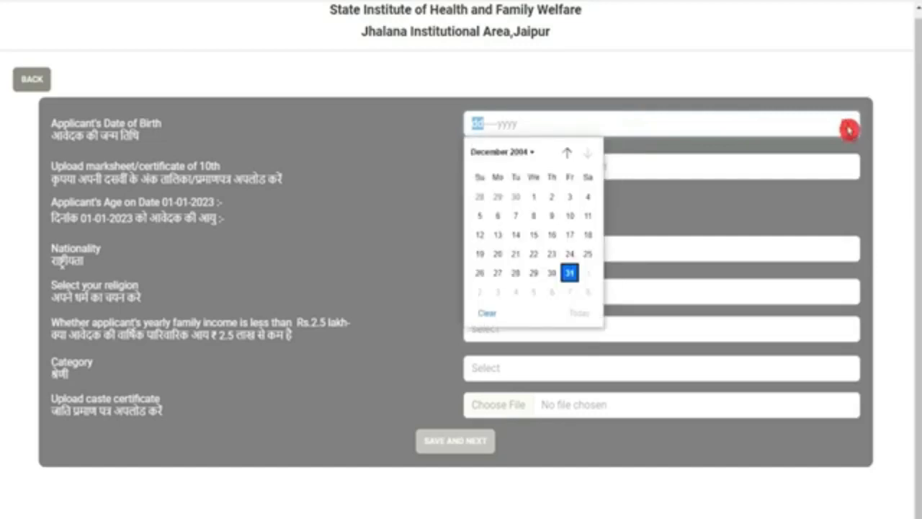
pyautogui.click(856, 155)
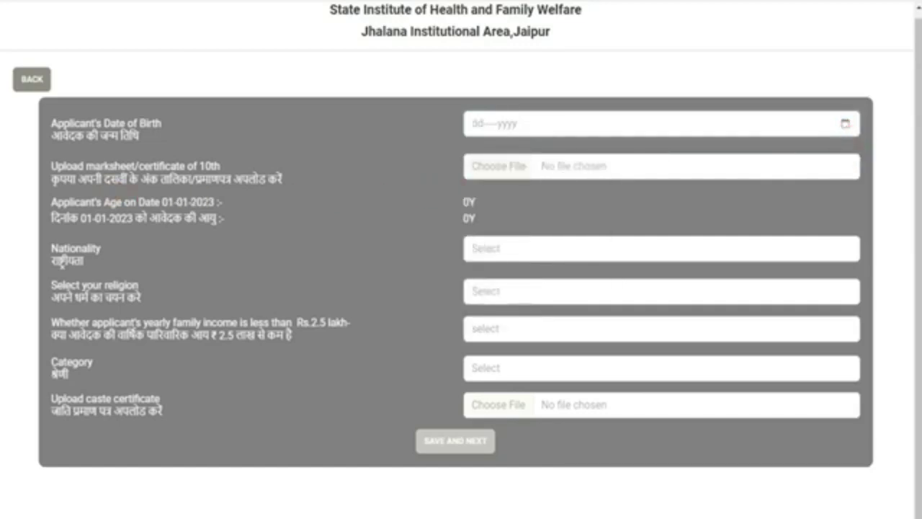
pyautogui.moveTo(77, 166); pyautogui.dragTo(166, 167)
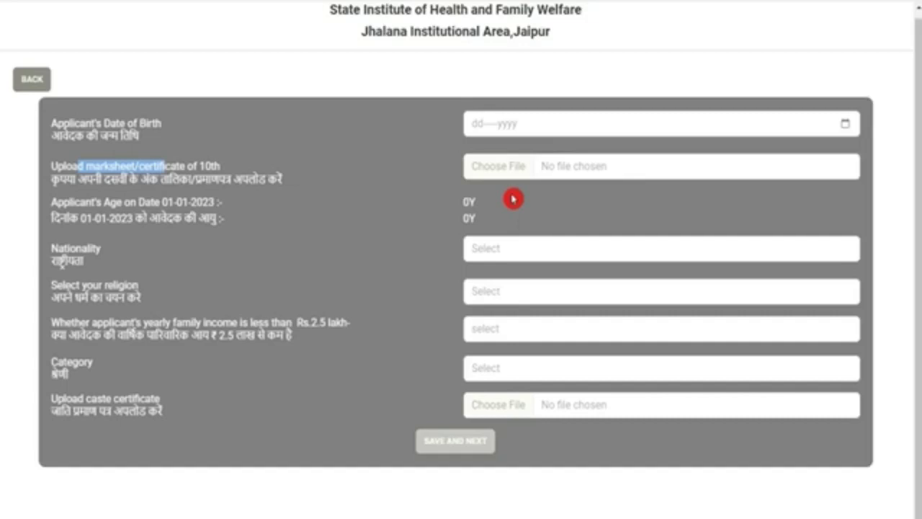
# - Set the nationality to INDIAN and the religion to HINDU
pyautogui.moveTo(76, 249); pyautogui.dragTo(86, 249)
pyautogui.click(517, 252)
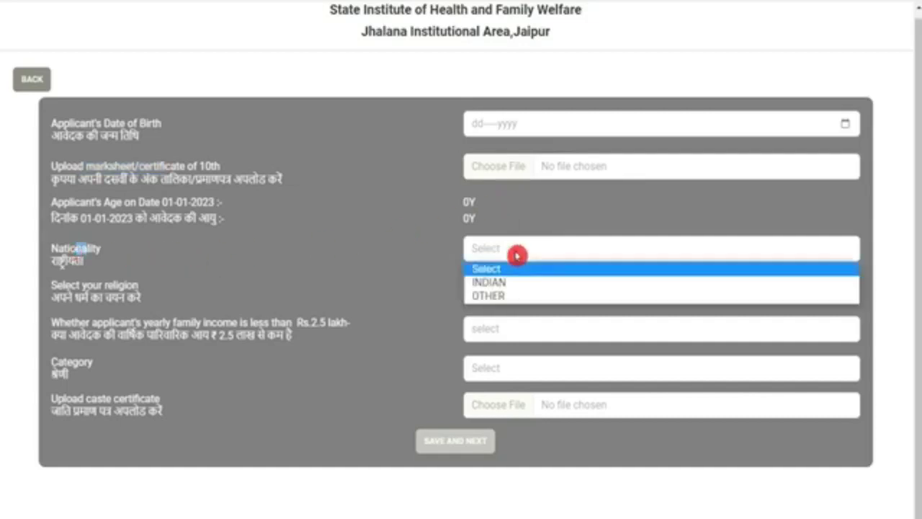
pyautogui.click(515, 282)
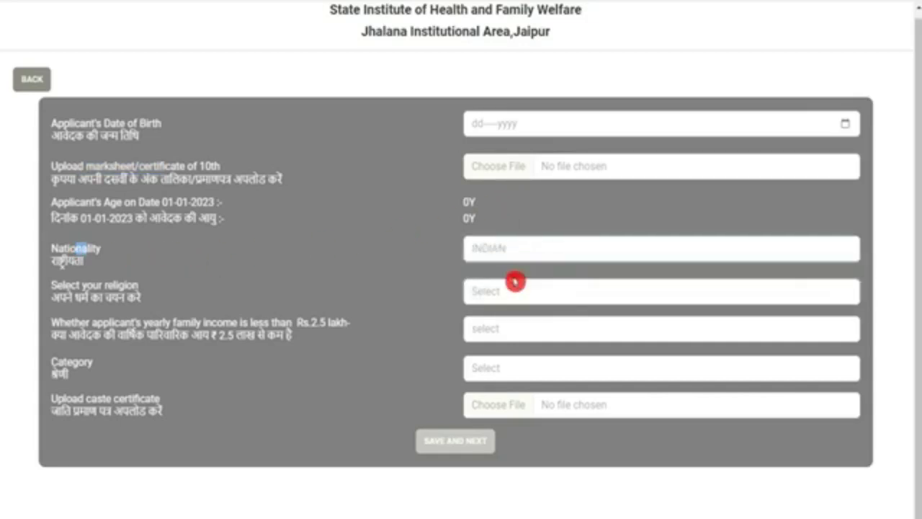
pyautogui.click(567, 294)
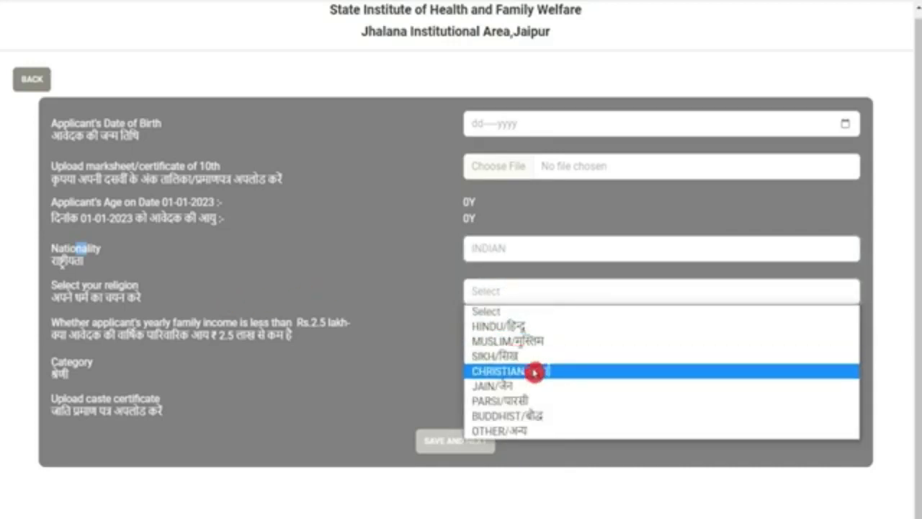
pyautogui.click(518, 327)
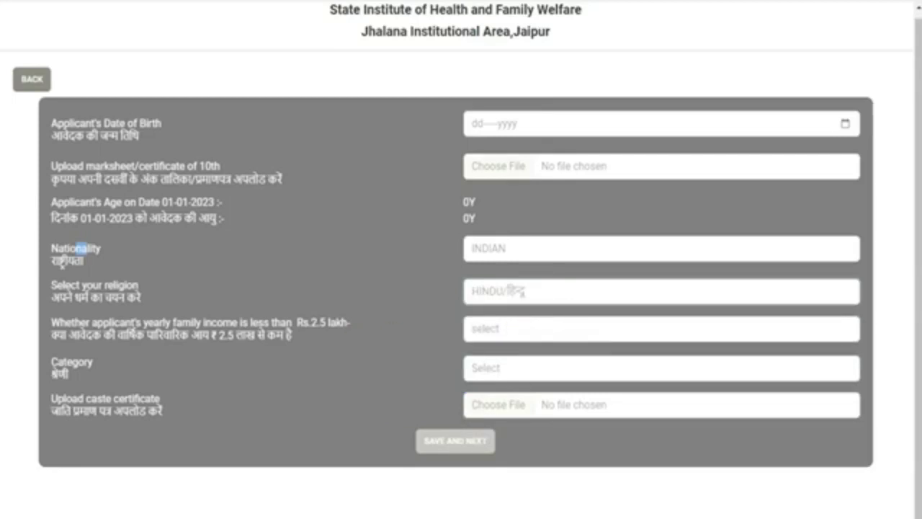
# - Answer Yes to yearly family income being less than Rs.2.5 lakh and check the income document upload field
pyautogui.moveTo(66, 335); pyautogui.dragTo(278, 336)
pyautogui.click(502, 331)
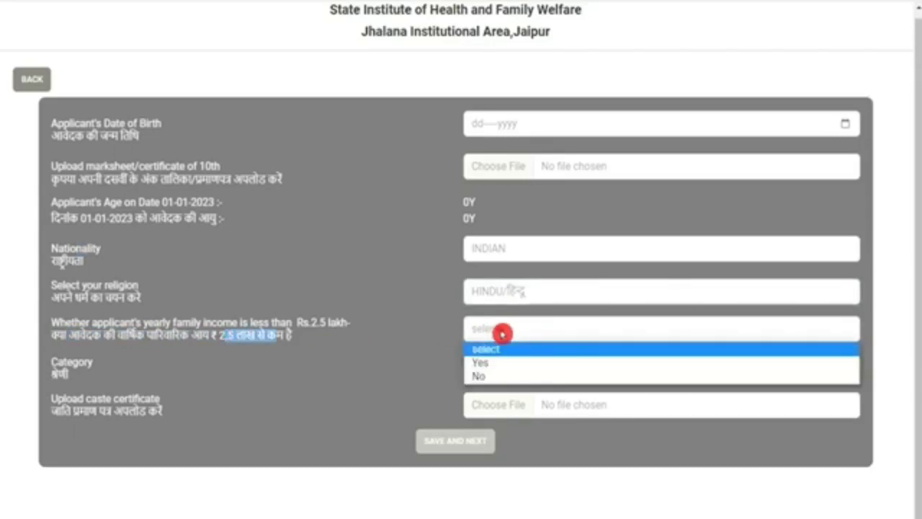
pyautogui.click(503, 364)
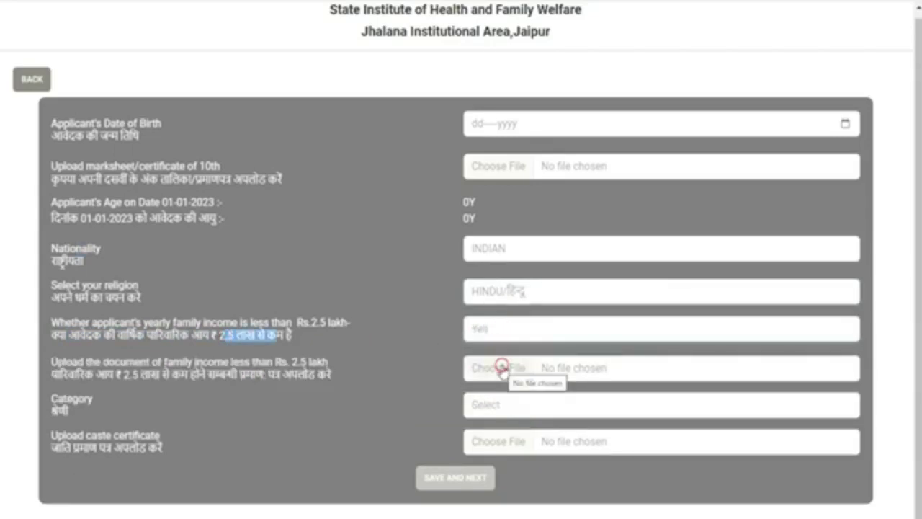
pyautogui.click(502, 369)
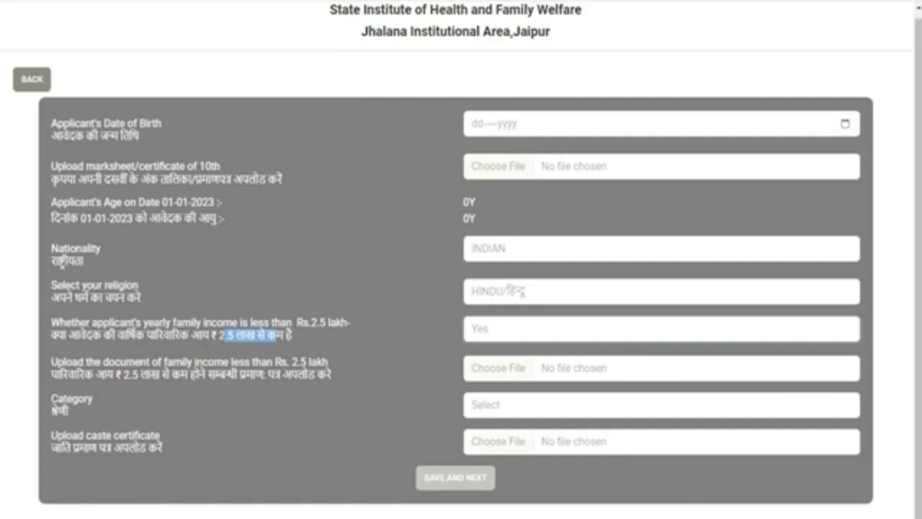
pyautogui.moveTo(66, 372); pyautogui.dragTo(316, 375)
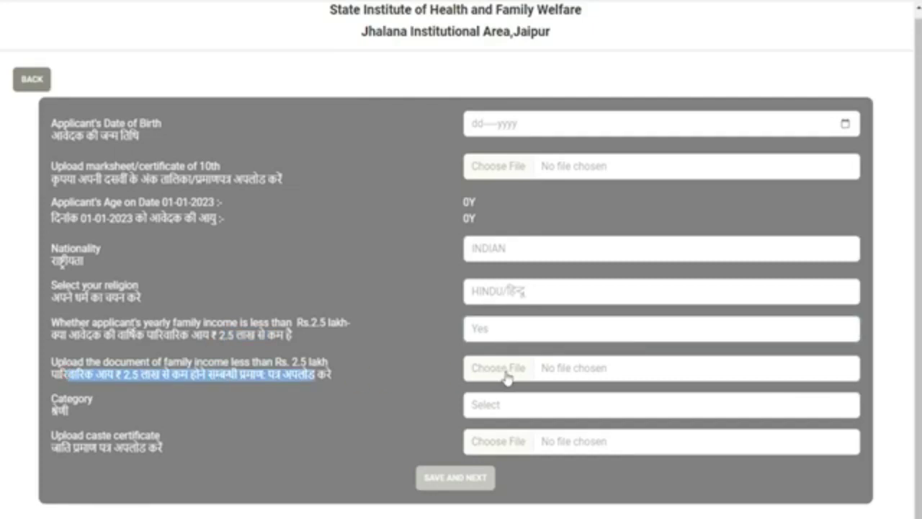
# - Answer No to yearly family income being less than Rs.2.5 lakh, set the category to SC, and save the page
pyautogui.click(551, 339)
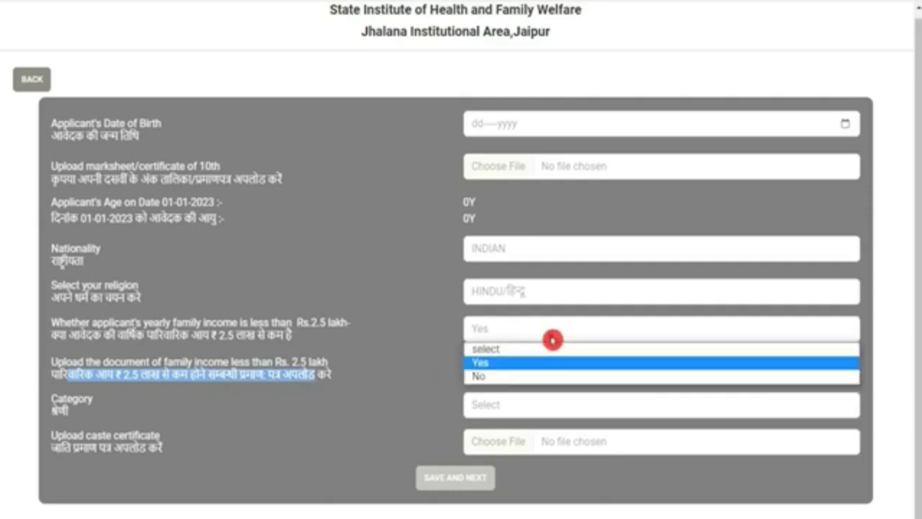
pyautogui.click(506, 377)
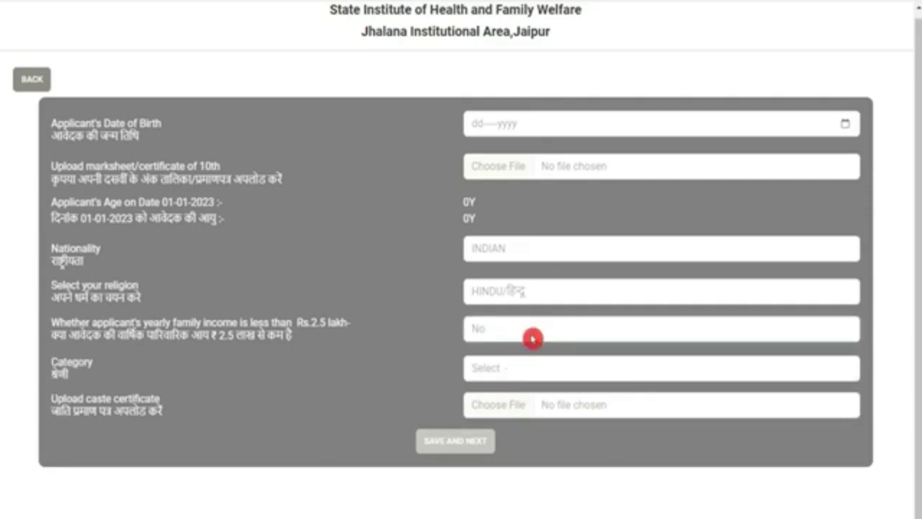
pyautogui.click(560, 370)
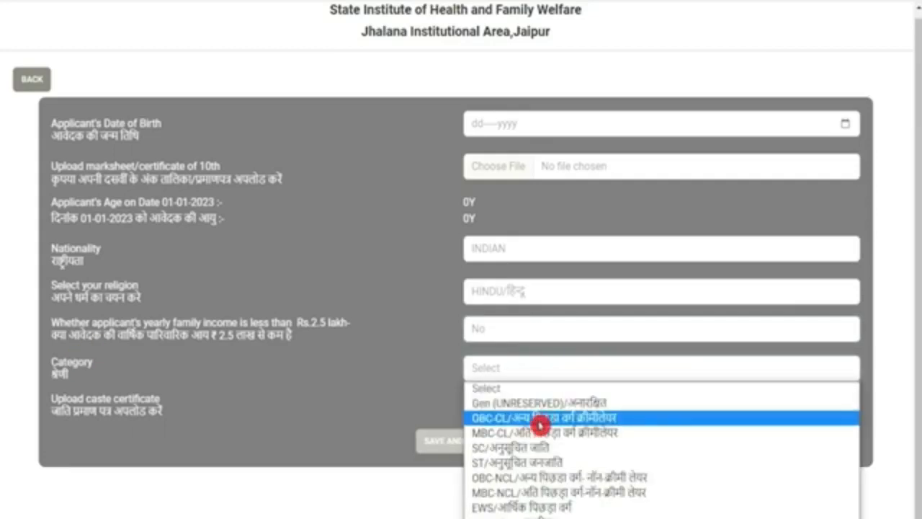
pyautogui.click(530, 450)
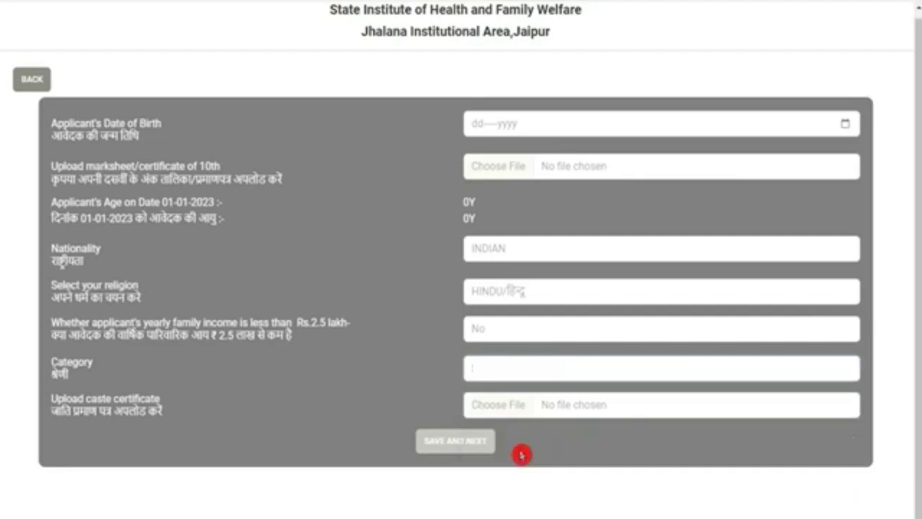
pyautogui.moveTo(73, 399); pyautogui.dragTo(124, 398)
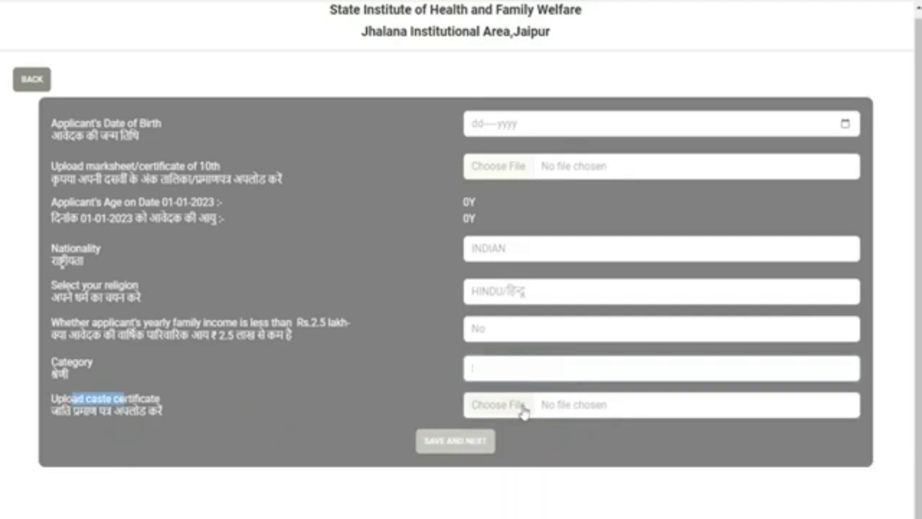
pyautogui.click(472, 446)
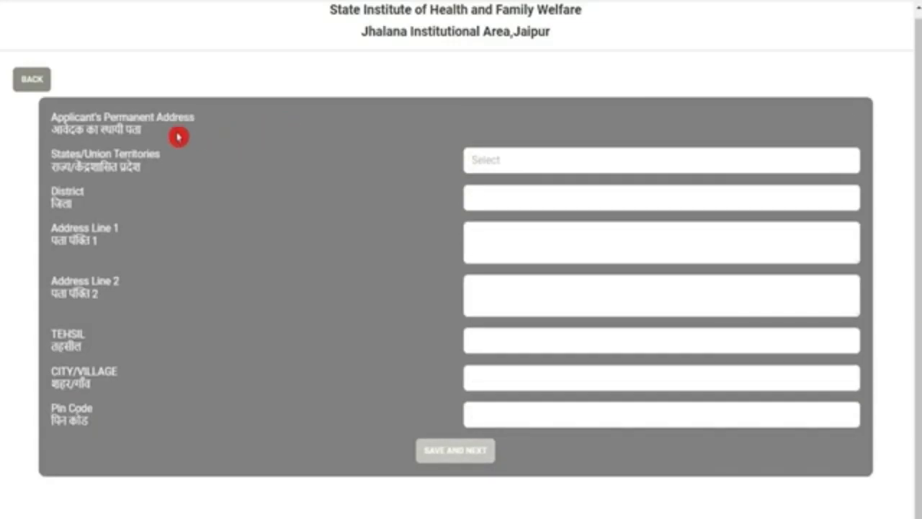
# - Set the state of the applicant's permanent address to Uttar Pradesh
pyautogui.moveTo(134, 117); pyautogui.dragTo(72, 116)
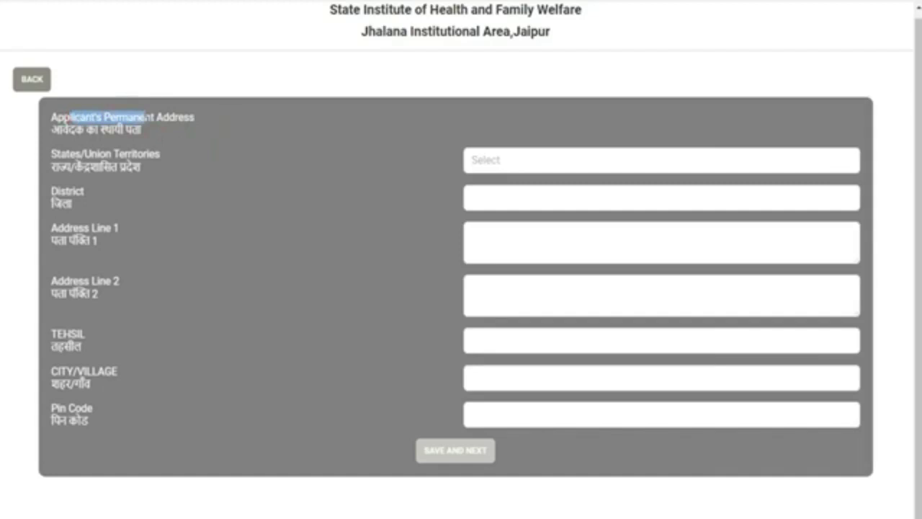
pyautogui.click(525, 167)
pyautogui.press('u')
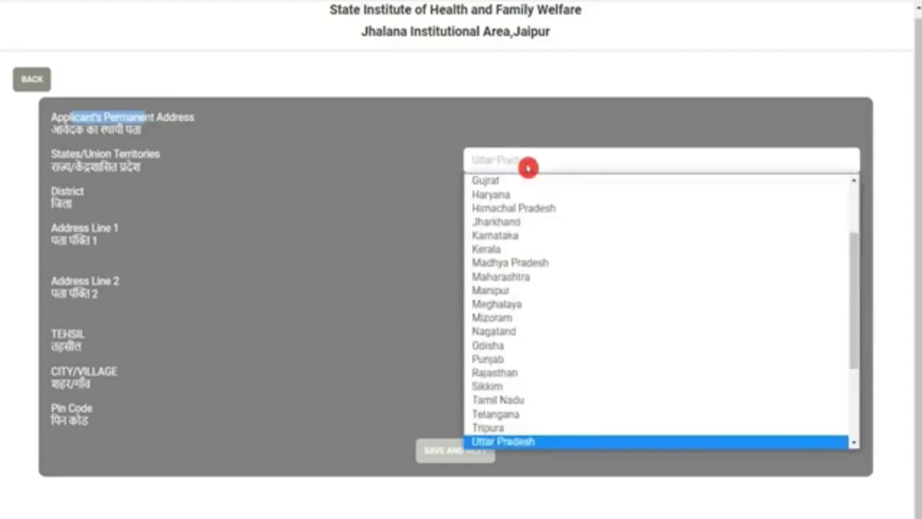
pyautogui.press('Return')
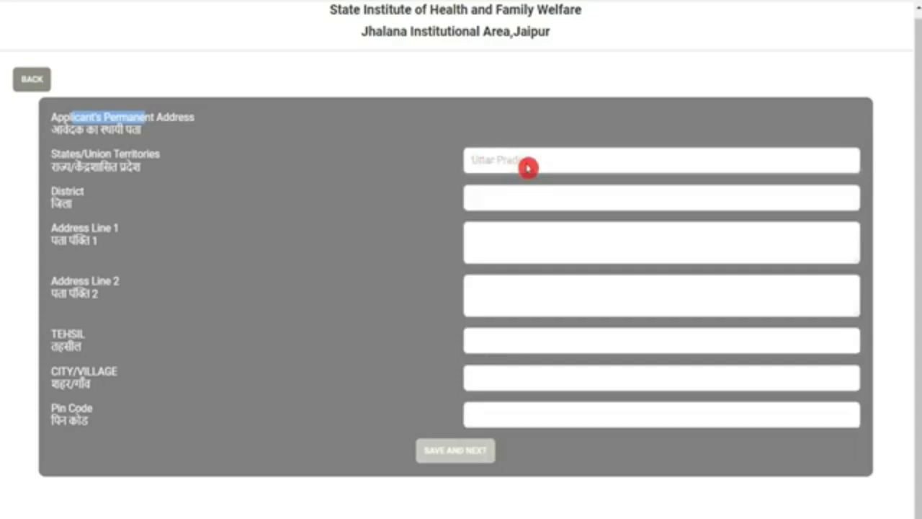
# - Check the district and pin code fields of the permanent address, and the e-mail and mobile number fields
pyautogui.click(514, 199)
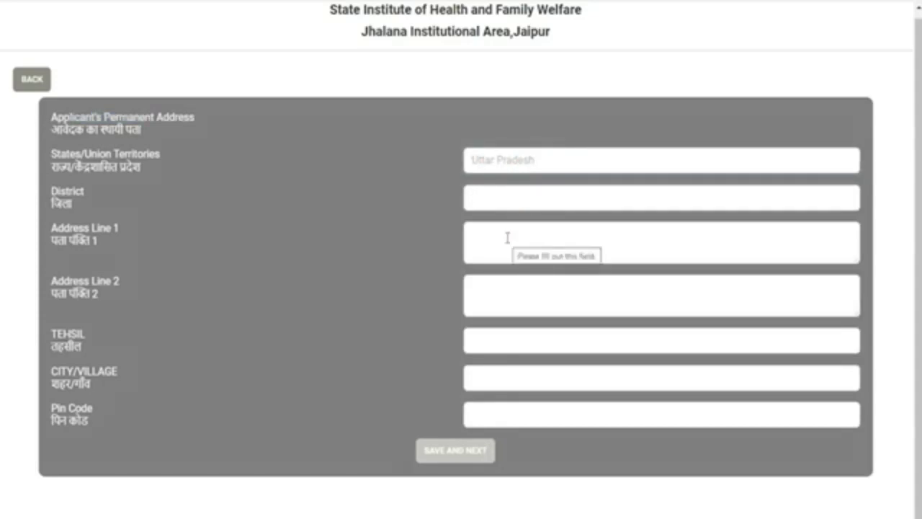
pyautogui.click(505, 412)
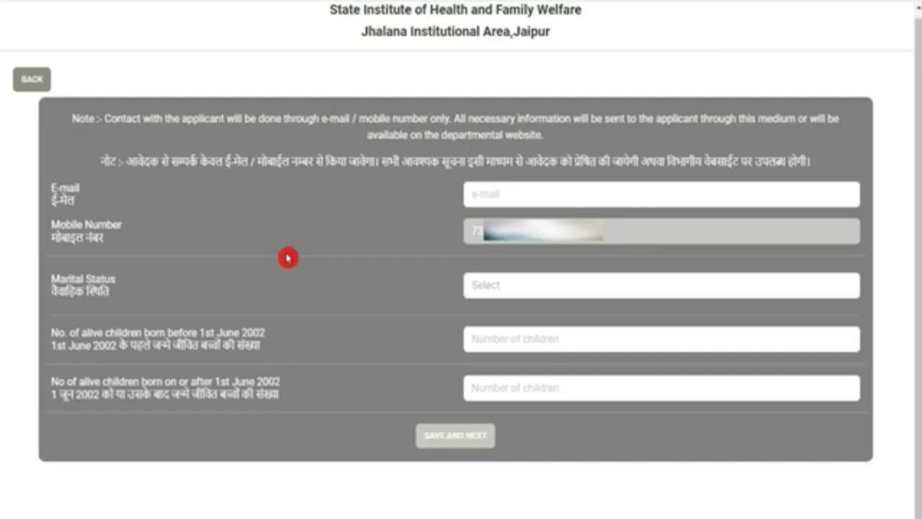
pyautogui.click(516, 189)
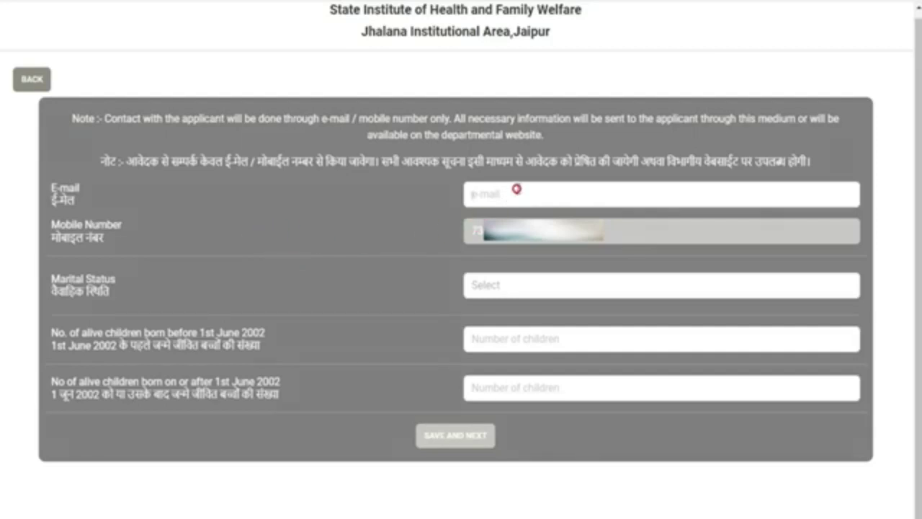
pyautogui.moveTo(114, 226); pyautogui.dragTo(81, 228)
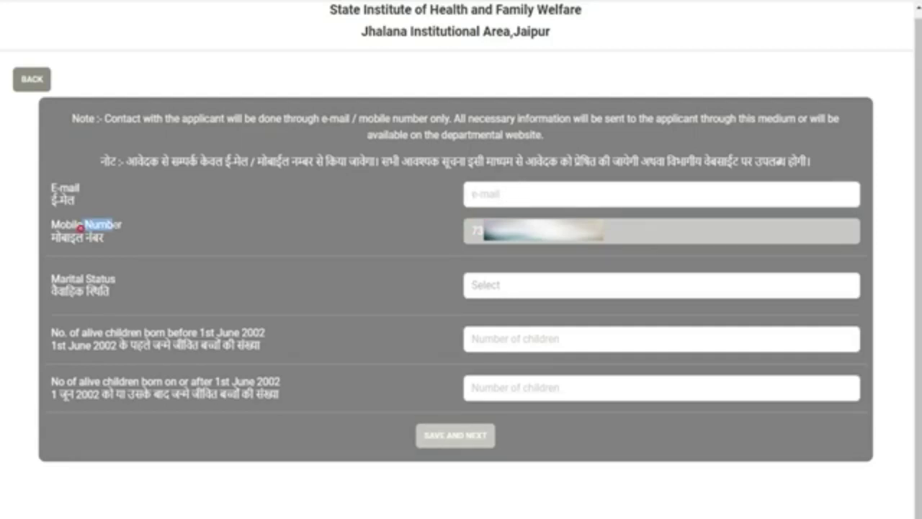
pyautogui.click(499, 242)
# - Set the marital status to Married and examine the marriage date, spouse's name, dowry and marriage certificate fields
pyautogui.click(517, 289)
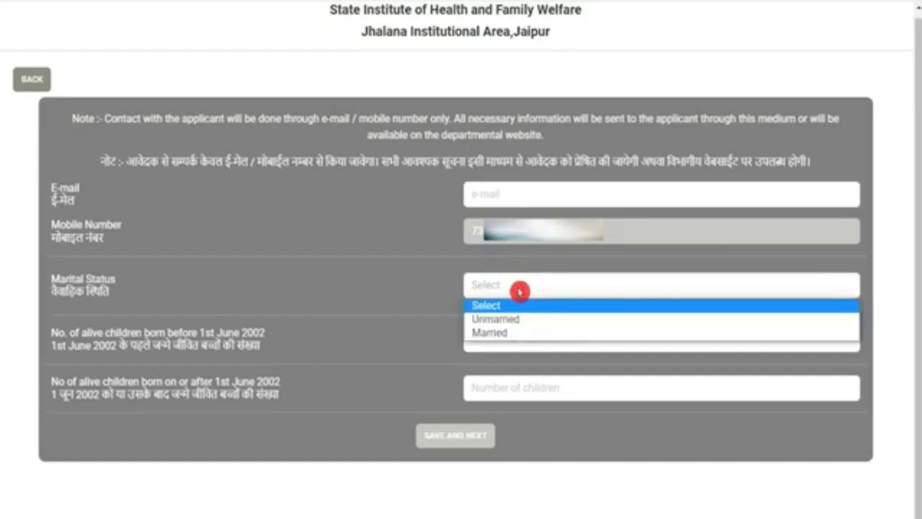
pyautogui.click(511, 319)
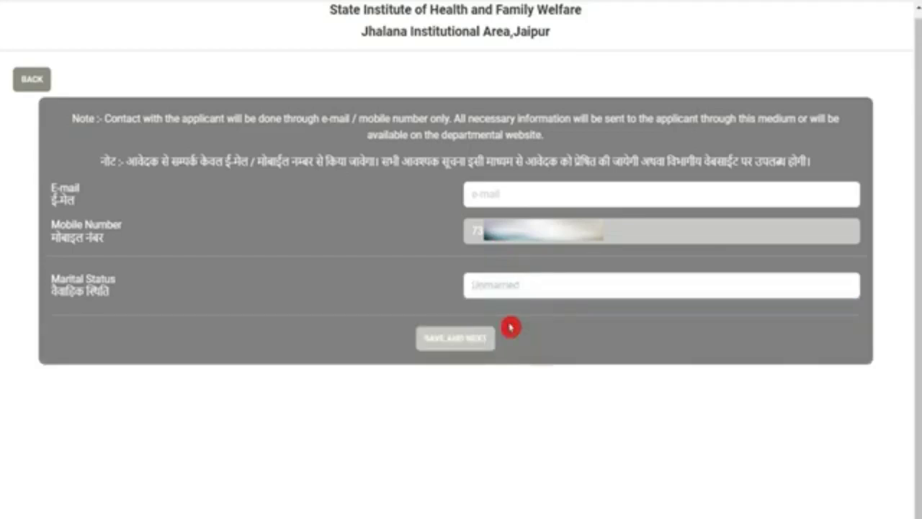
pyautogui.press('Down')
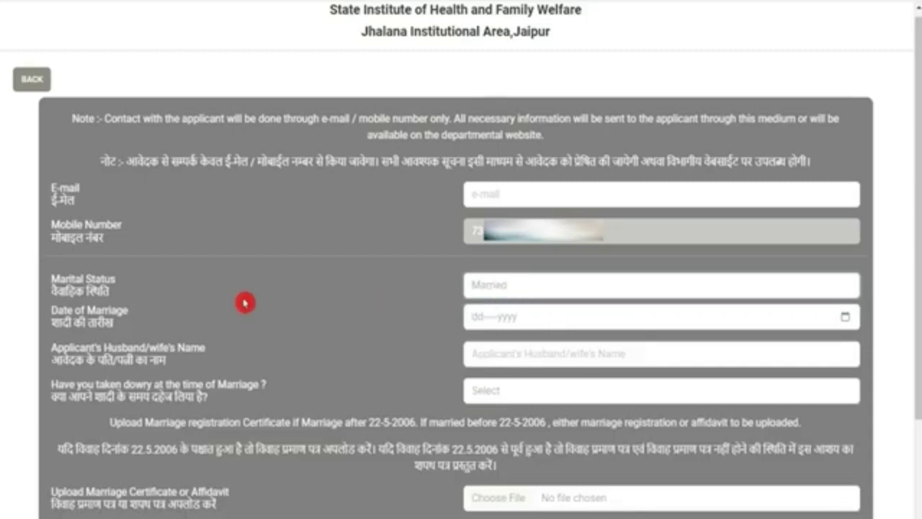
pyautogui.moveTo(62, 323); pyautogui.dragTo(114, 323)
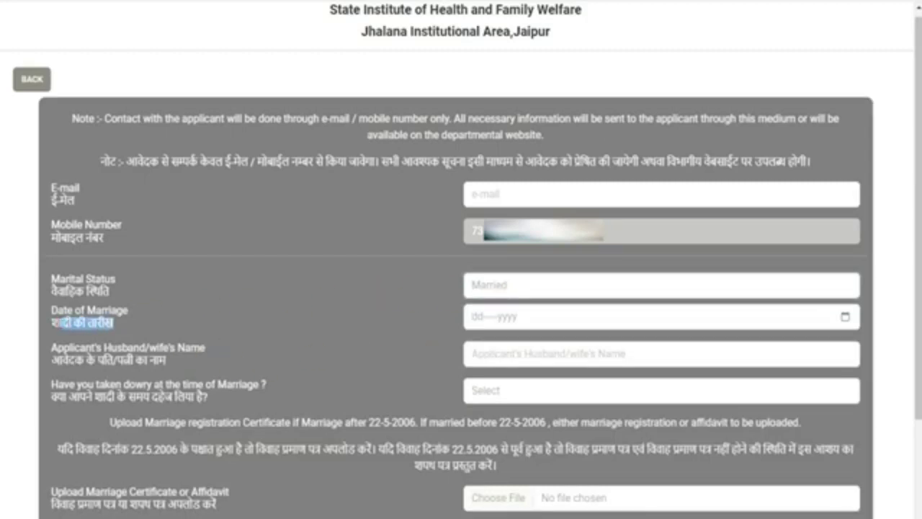
pyautogui.moveTo(60, 360); pyautogui.dragTo(162, 360)
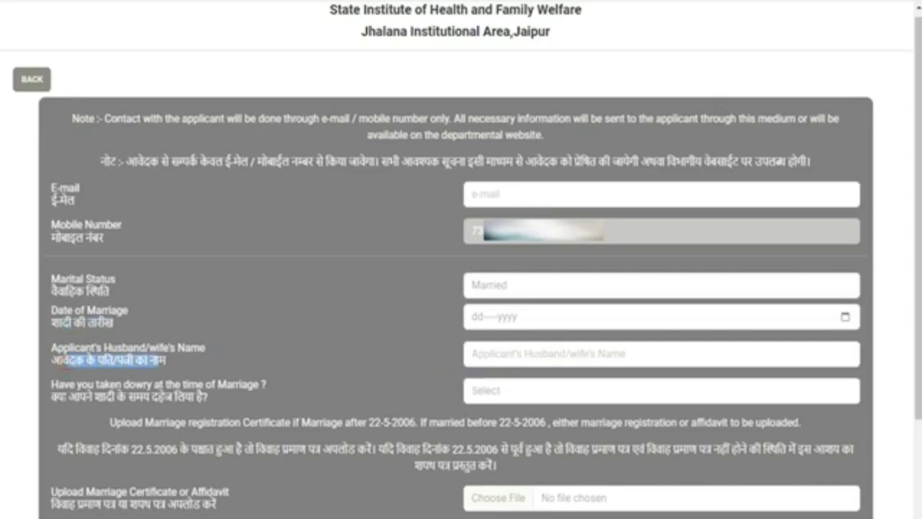
pyautogui.moveTo(67, 397); pyautogui.dragTo(164, 397)
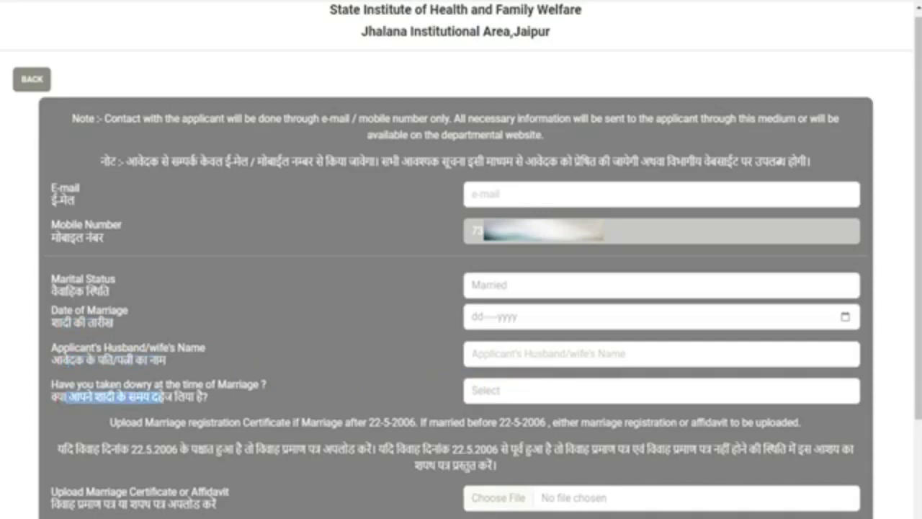
pyautogui.click(478, 397)
pyautogui.click(478, 398)
pyautogui.moveTo(256, 449); pyautogui.dragTo(100, 445)
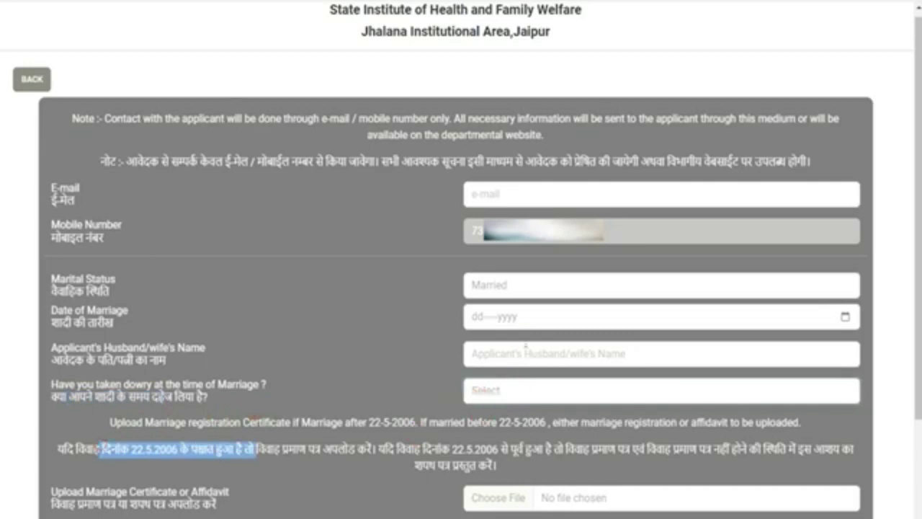
# - Set the marital status to Unmarried and save the contact details page
pyautogui.click(520, 288)
pyautogui.click(490, 318)
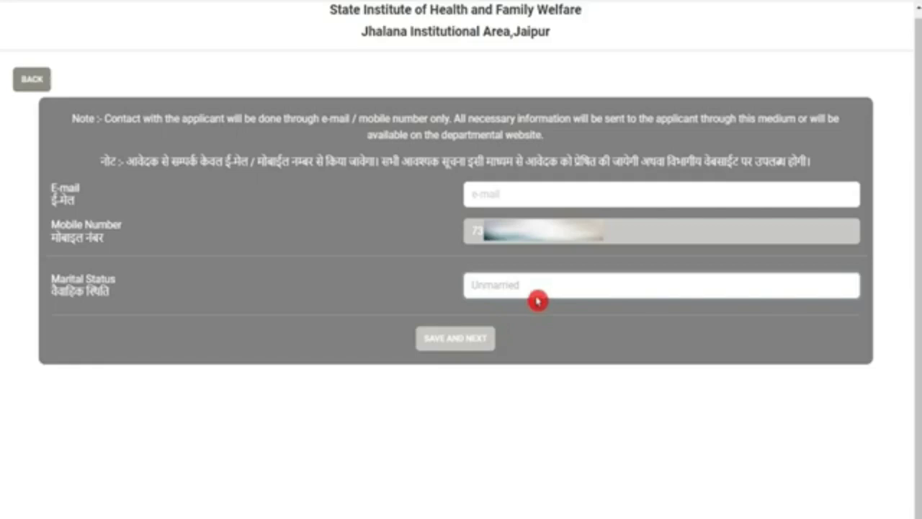
pyautogui.click(454, 339)
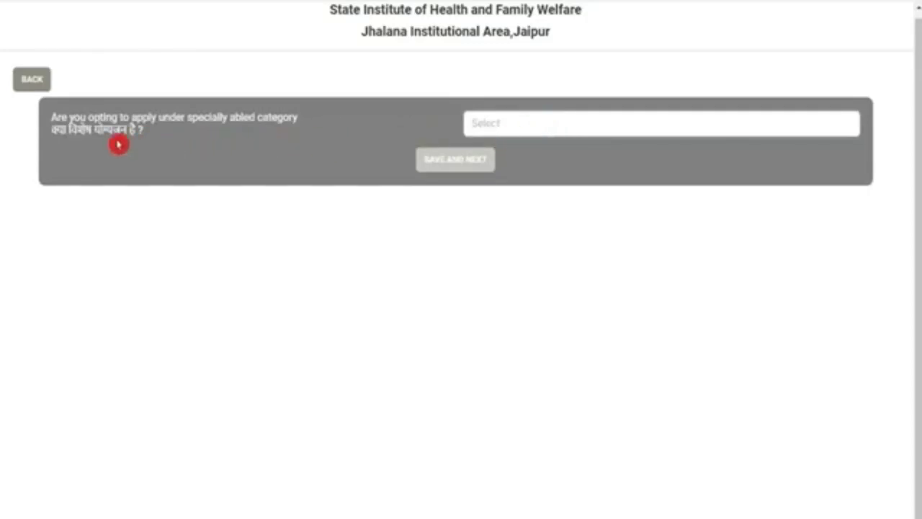
# - Answer No to opting to apply under the specially abled category
pyautogui.moveTo(67, 130); pyautogui.dragTo(104, 131)
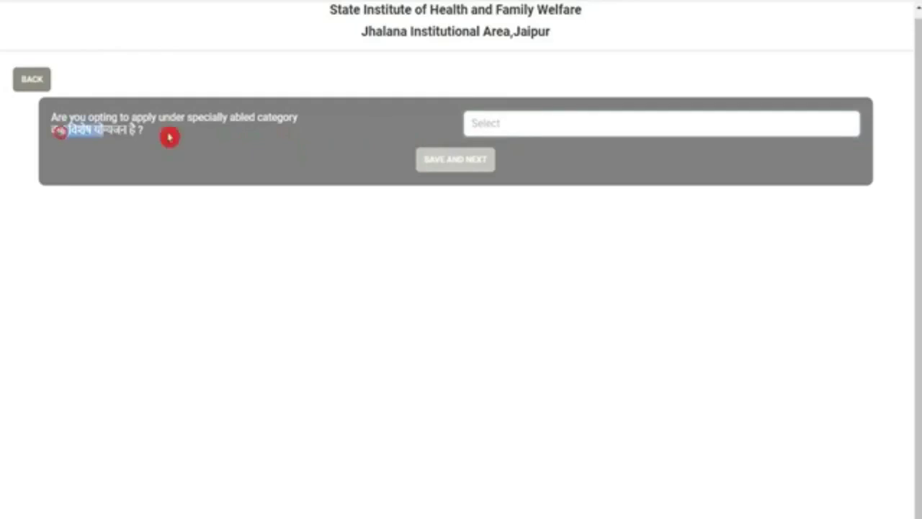
pyautogui.click(523, 134)
pyautogui.click(505, 171)
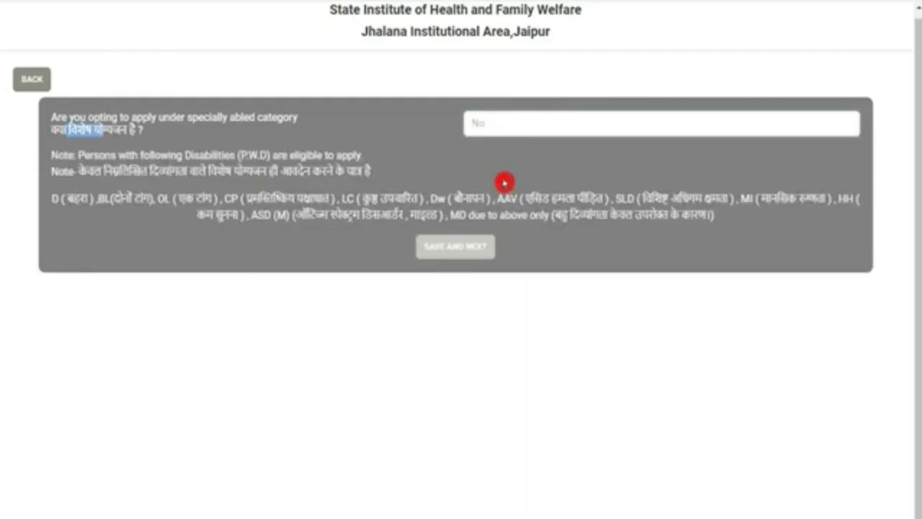
# - Change the specially abled category answer to Yes and examine the list of eligible disabilities
pyautogui.click(514, 131)
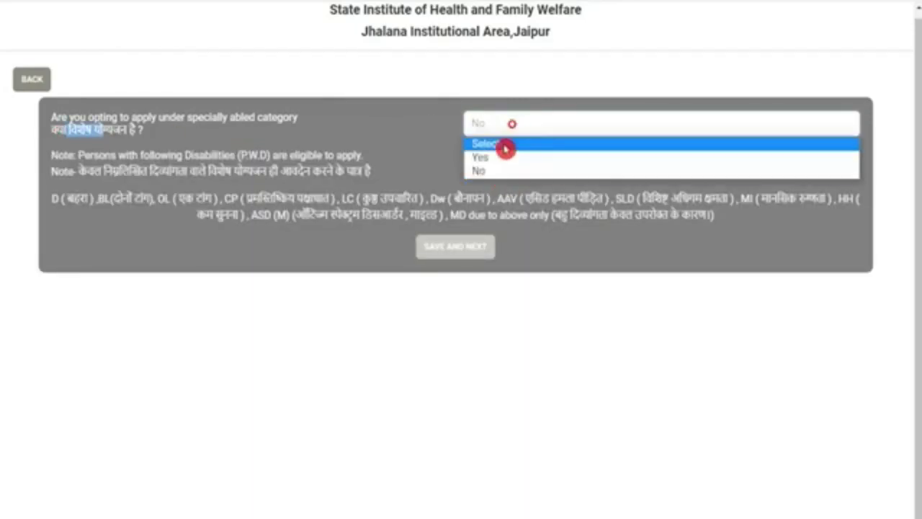
pyautogui.click(503, 161)
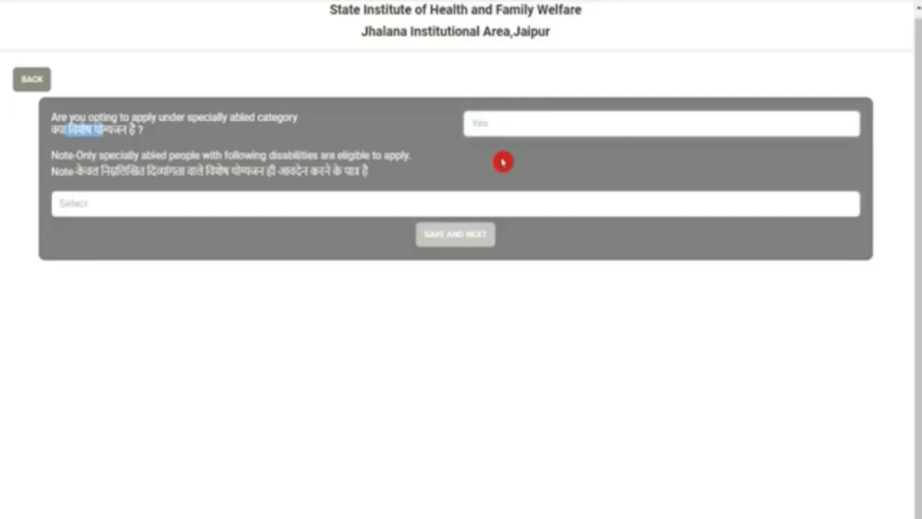
pyautogui.moveTo(176, 171); pyautogui.dragTo(307, 171)
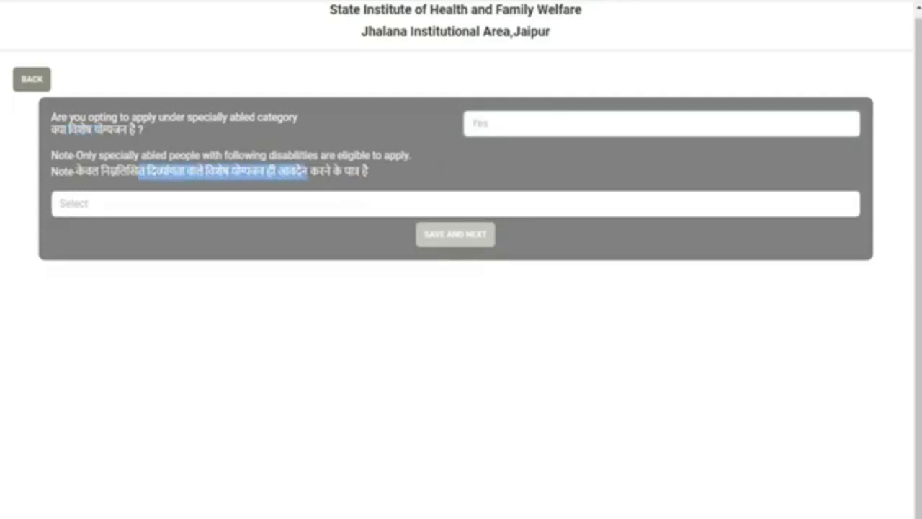
pyautogui.click(308, 171)
pyautogui.click(382, 201)
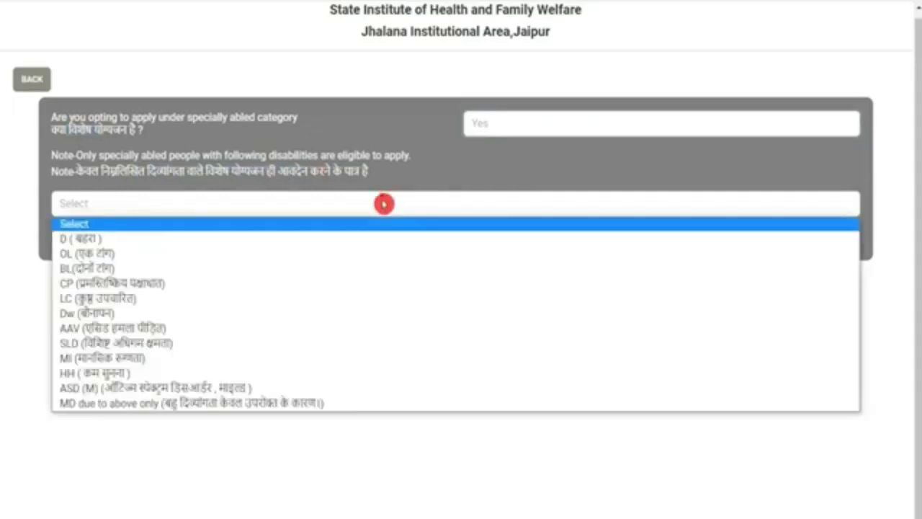
pyautogui.click(382, 201)
# - Set the specially abled category answer back to No and save the page
pyautogui.click(509, 127)
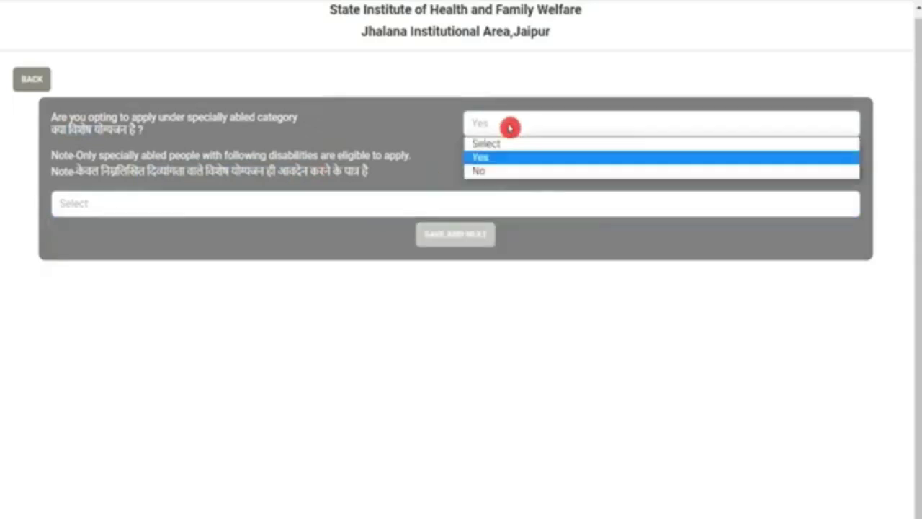
pyautogui.click(495, 173)
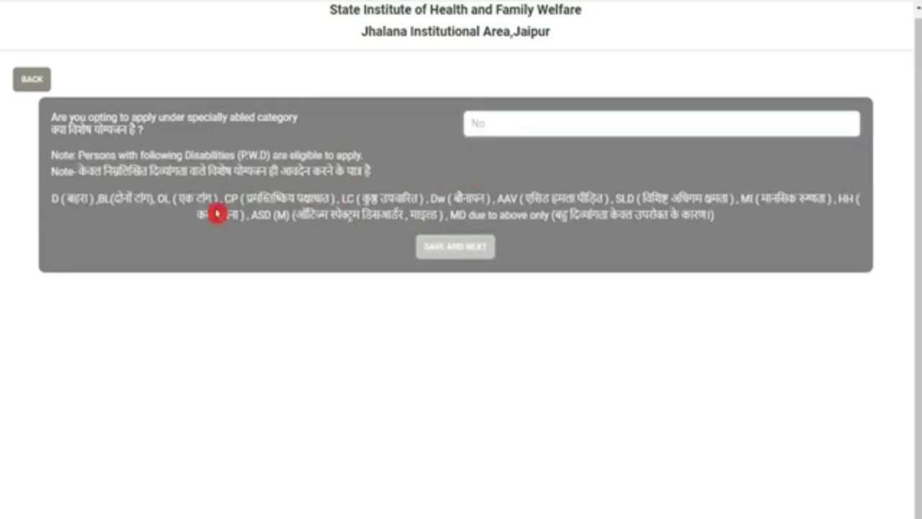
pyautogui.click(454, 247)
pyautogui.click(569, 64)
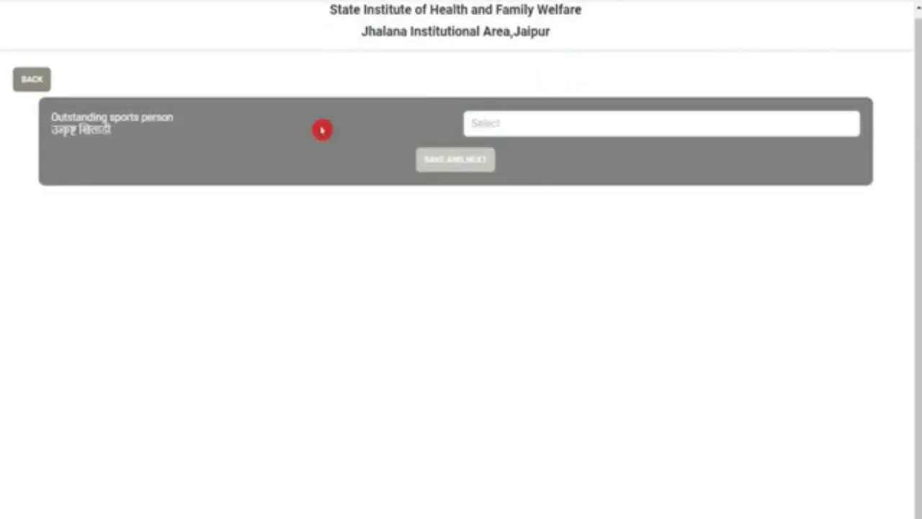
# - Answer No to being an outstanding sports person
pyautogui.doubleClick(63, 130)
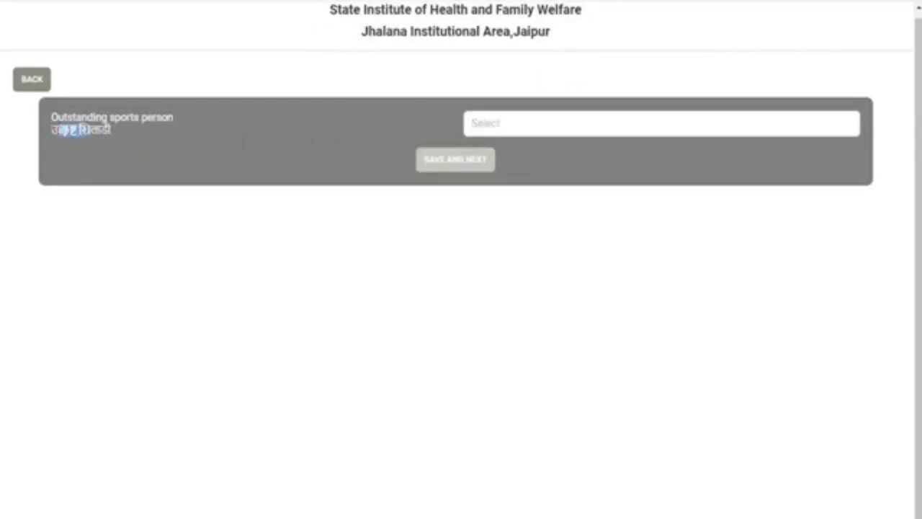
pyautogui.click(497, 121)
pyautogui.click(494, 173)
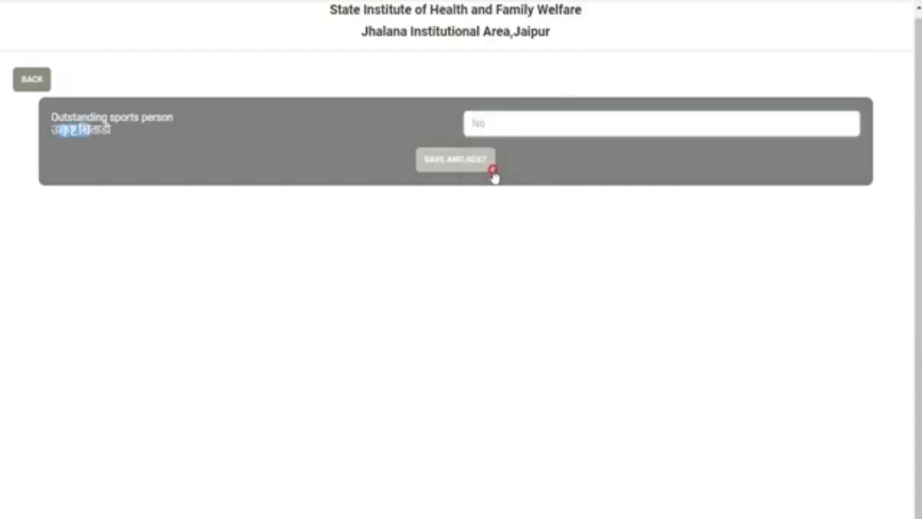
# - Change the outstanding sports person answer to Yes and check the field for the number of sports played
pyautogui.click(497, 127)
pyautogui.click(496, 157)
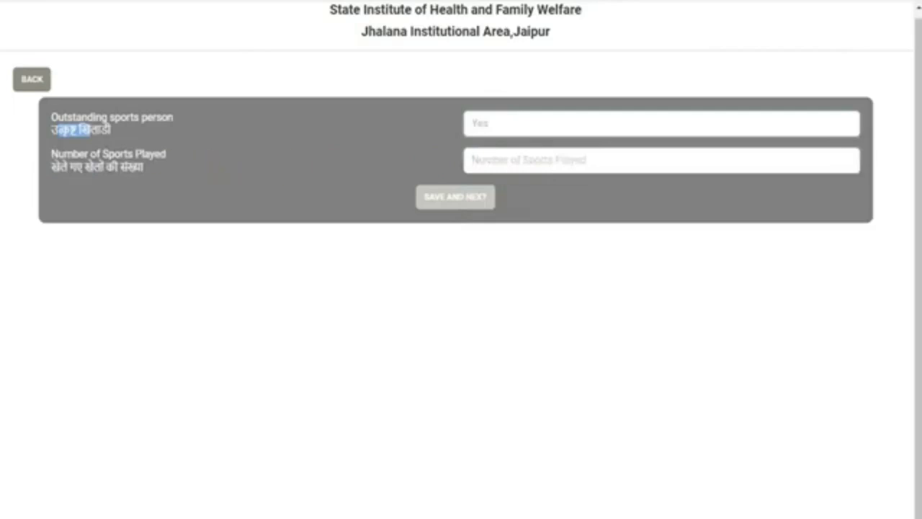
pyautogui.moveTo(92, 167); pyautogui.dragTo(64, 167)
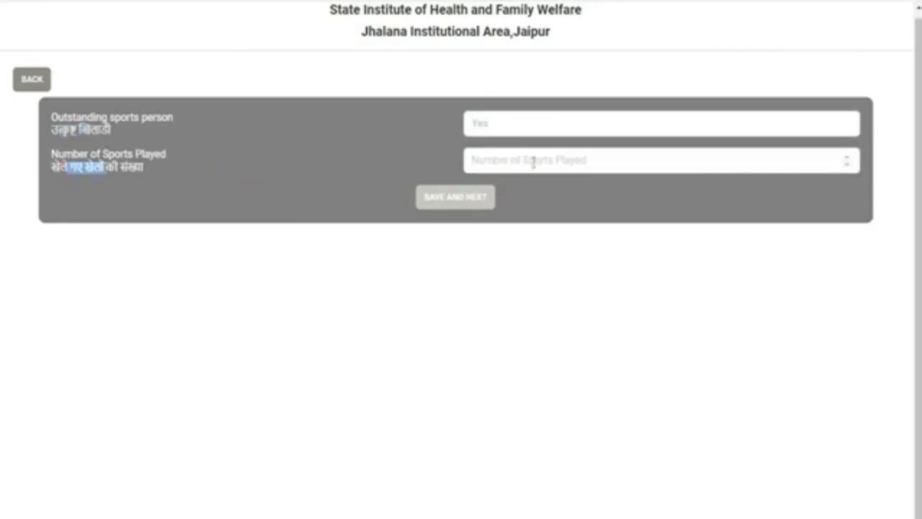
# - Set the outstanding sports person answer back to No and save the page
pyautogui.click(488, 125)
pyautogui.click(489, 170)
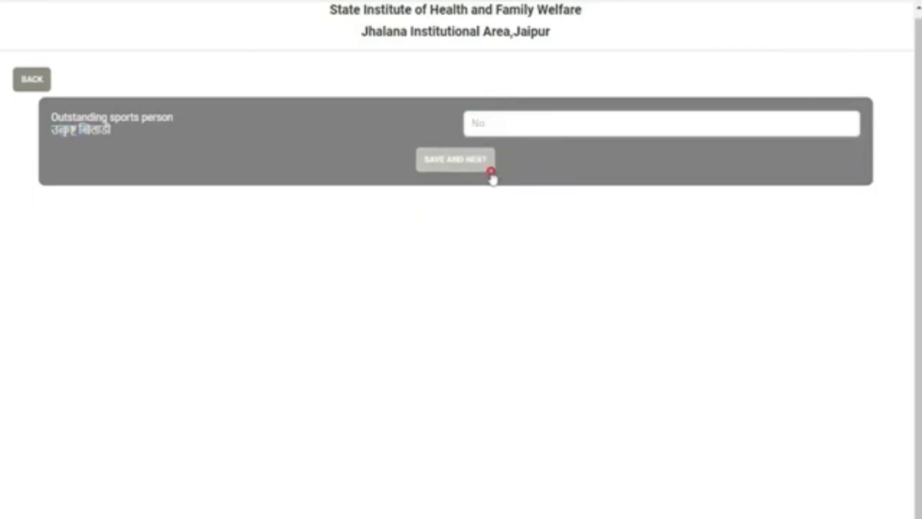
pyautogui.click(472, 163)
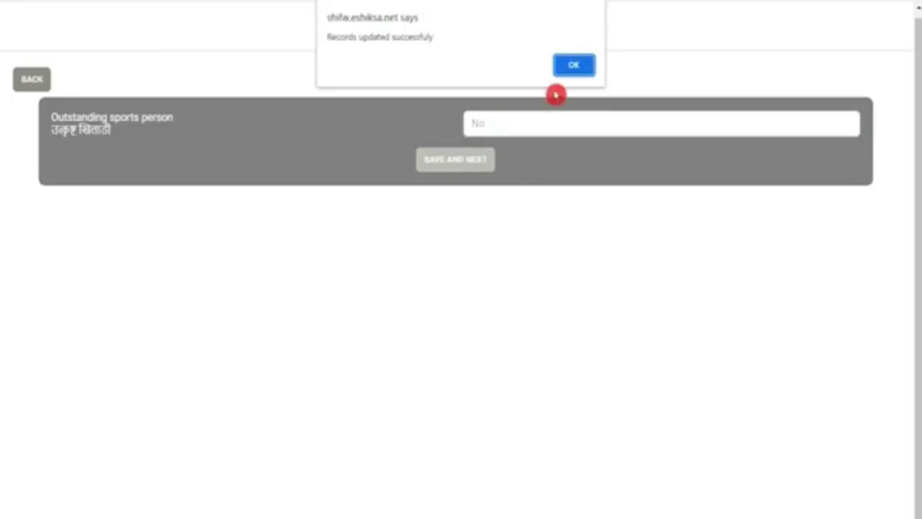
pyautogui.click(586, 70)
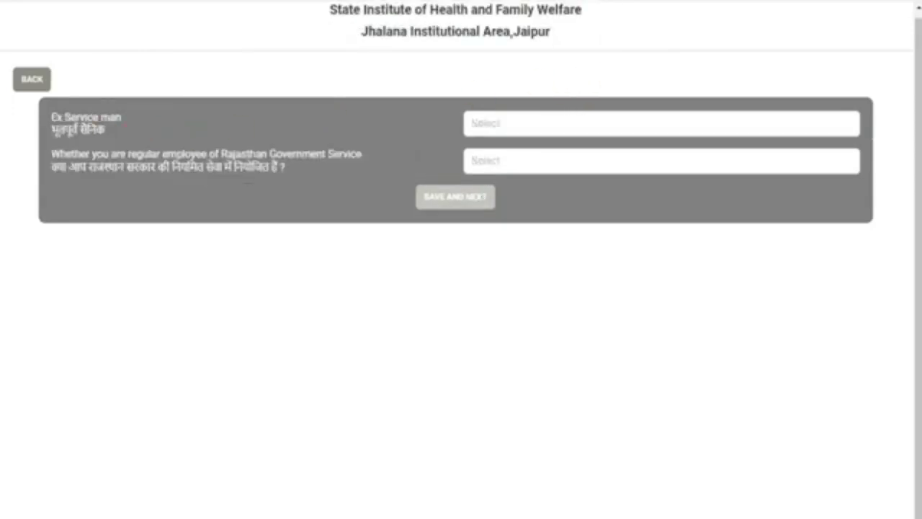
# - Answer No to both Ex Service man and regular employee of Rajasthan Government Service, and save the page
pyautogui.click(485, 124)
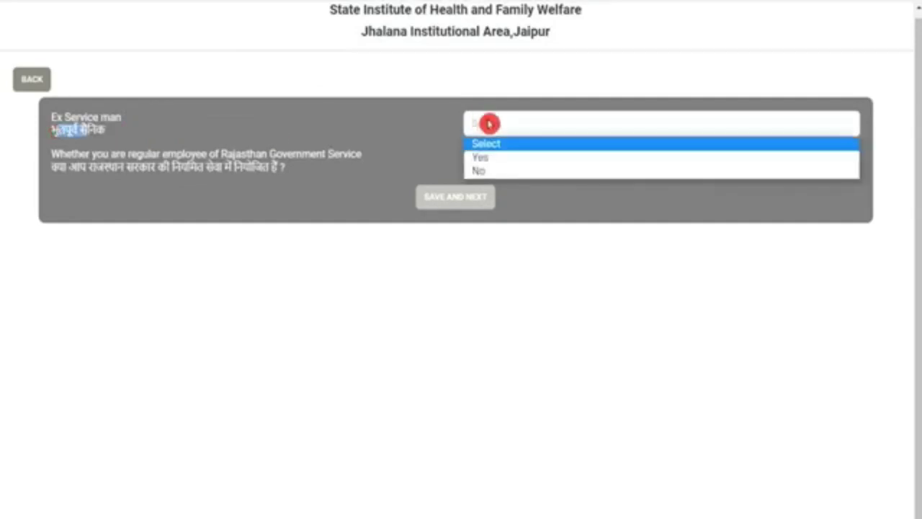
pyautogui.click(492, 174)
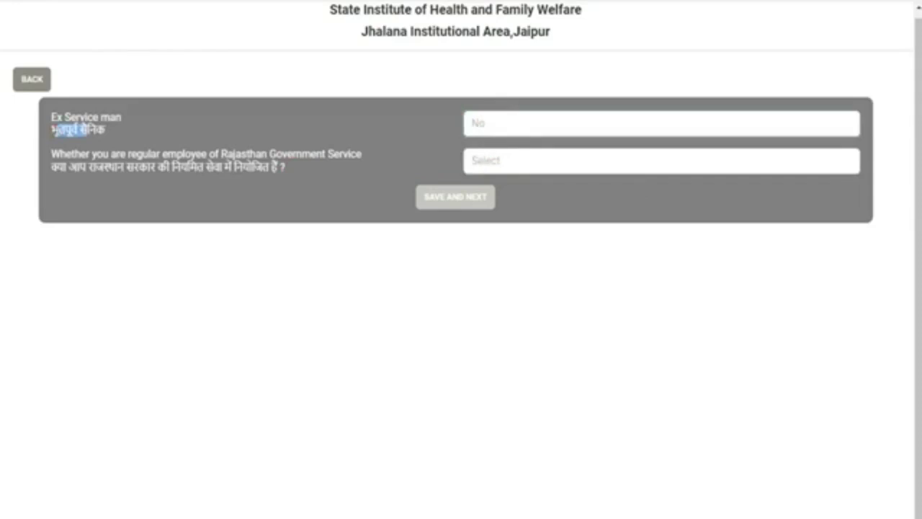
pyautogui.moveTo(77, 166); pyautogui.dragTo(232, 167)
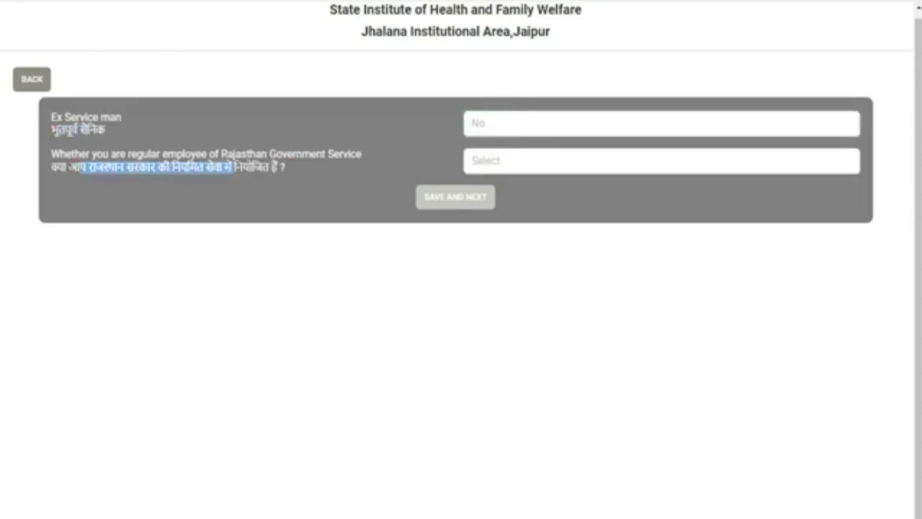
pyautogui.click(490, 167)
pyautogui.click(498, 208)
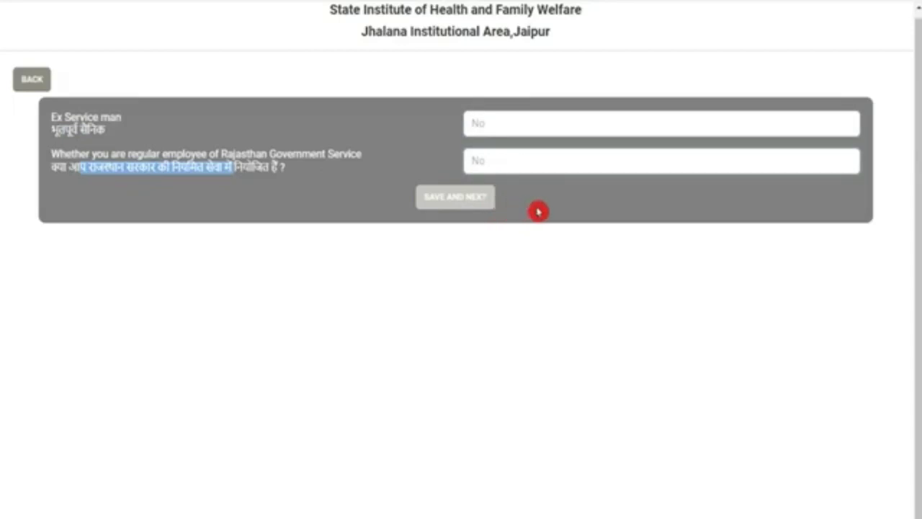
pyautogui.click(455, 197)
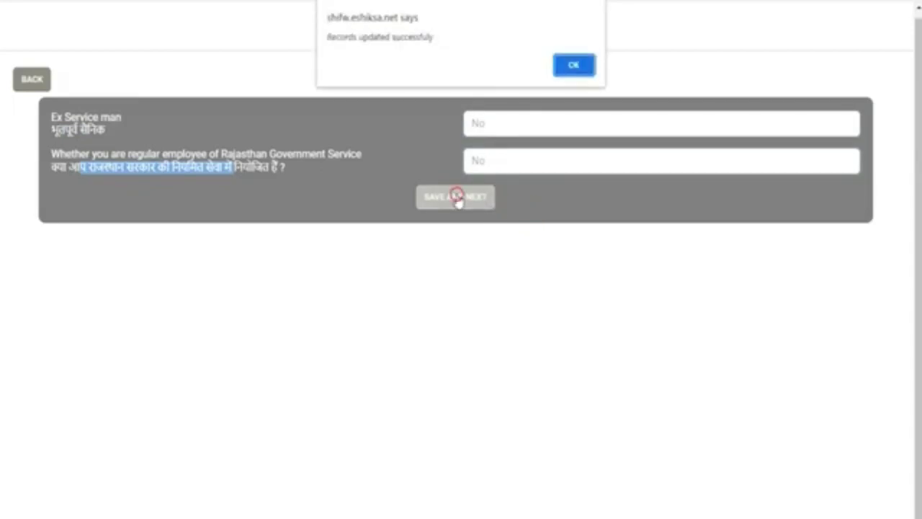
pyautogui.click(575, 68)
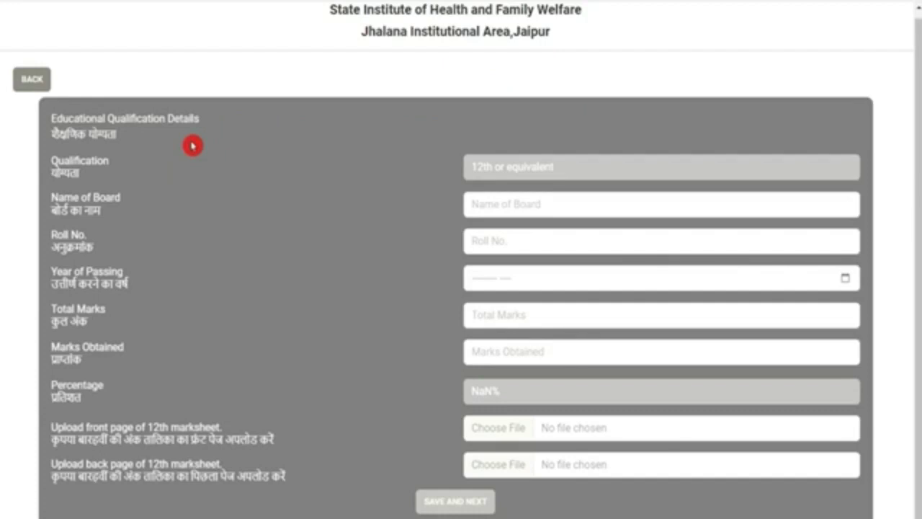
# - Enter UP Board as the board name and fill in the roll number for the 12th or equivalent qualification
pyautogui.moveTo(74, 119); pyautogui.dragTo(183, 118)
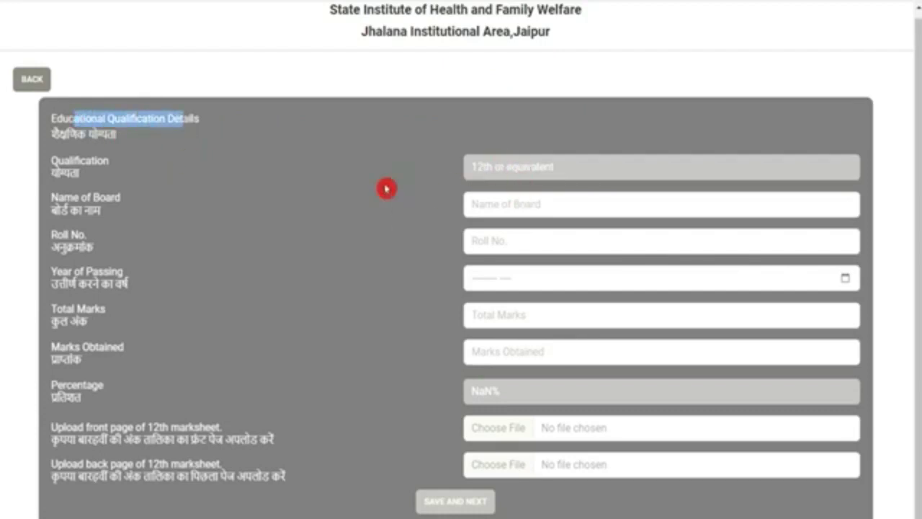
pyautogui.moveTo(52, 174); pyautogui.dragTo(79, 173)
pyautogui.click(476, 175)
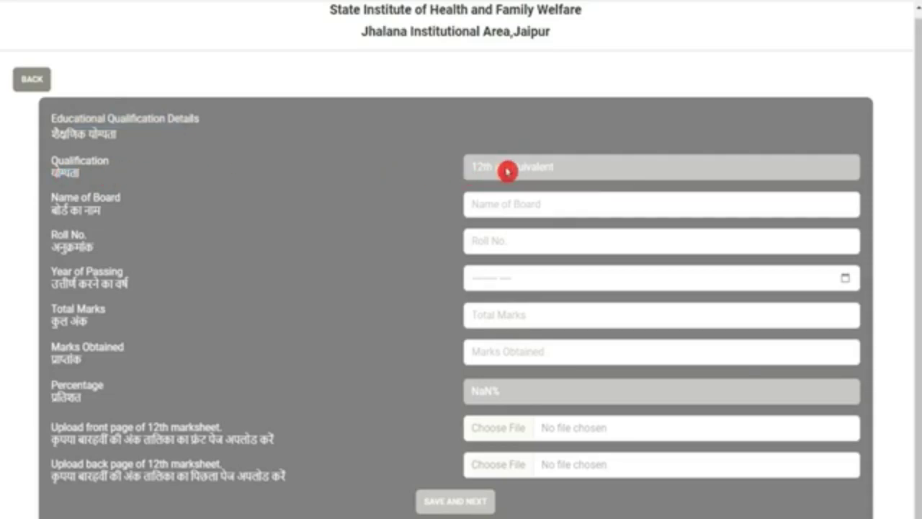
pyautogui.click(516, 208)
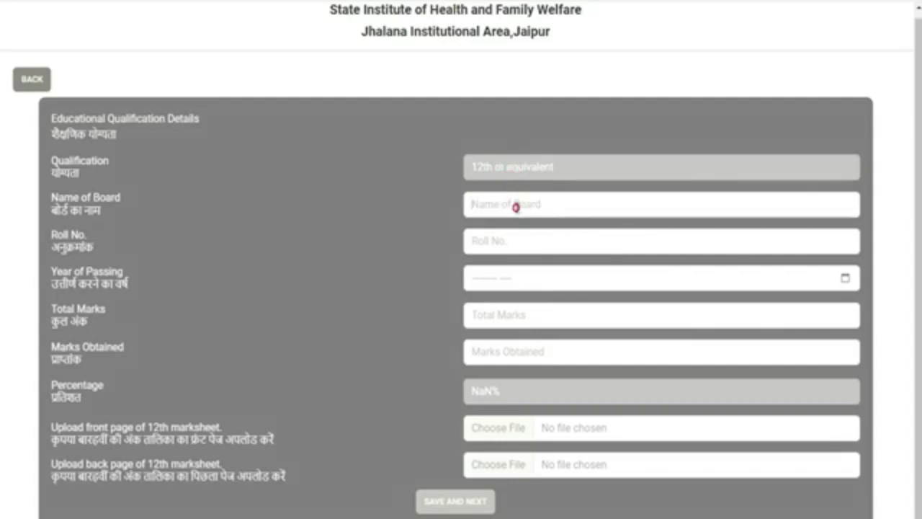
pyautogui.write('UP Board')
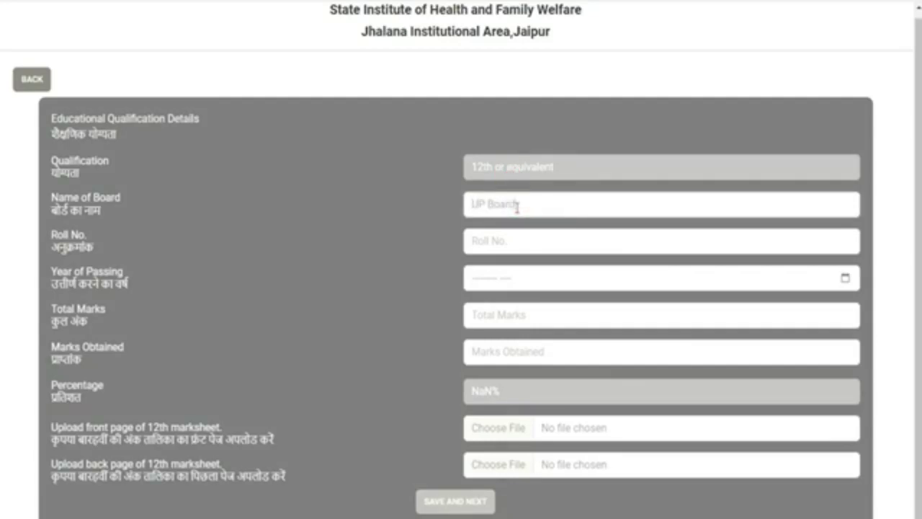
pyautogui.press('Tab')
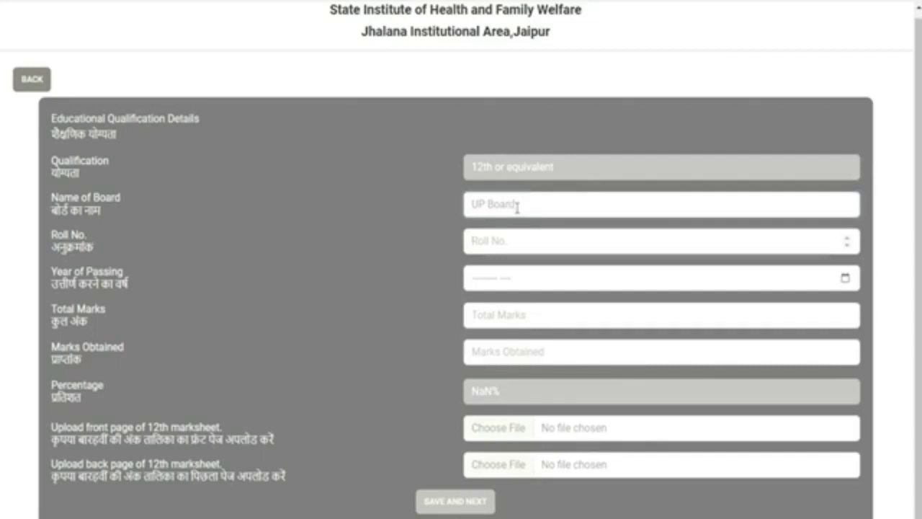
pyautogui.write('123456789')
pyautogui.press('Tab')
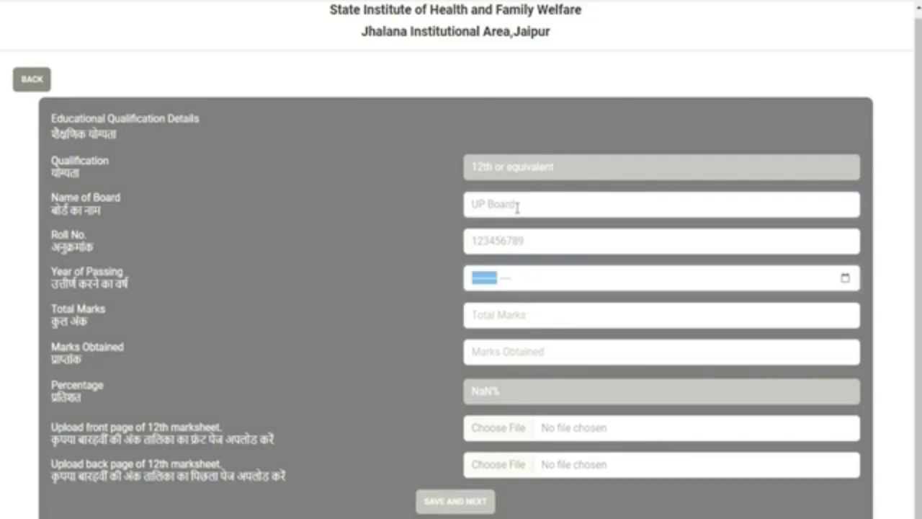
# - Enter 600 as the total marks and 360 as the marks obtained for the 12th qualification
pyautogui.write('f')
pyautogui.click(513, 319)
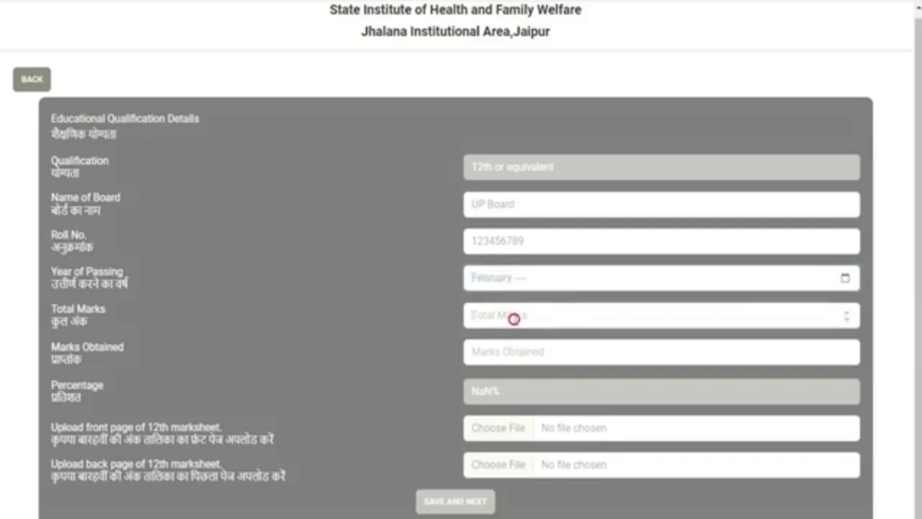
pyautogui.write('500')
pyautogui.press('Tab')
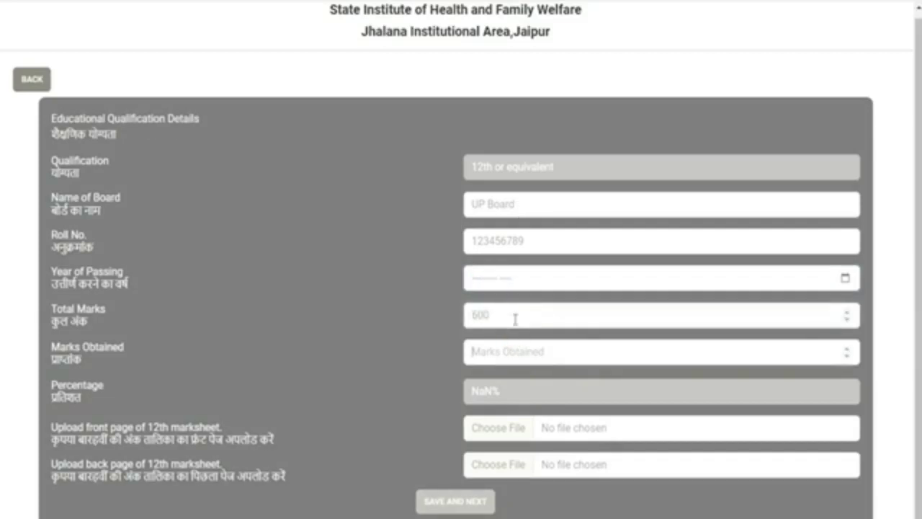
pyautogui.write('360')
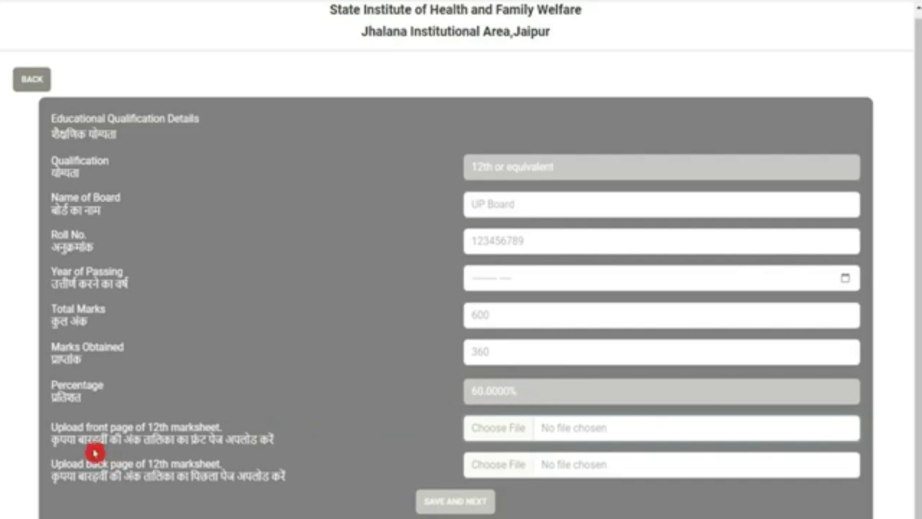
# - Check the upload fields for the front and back pages of the 12th marksheet and save the educational qualification page
pyautogui.moveTo(92, 437); pyautogui.dragTo(225, 438)
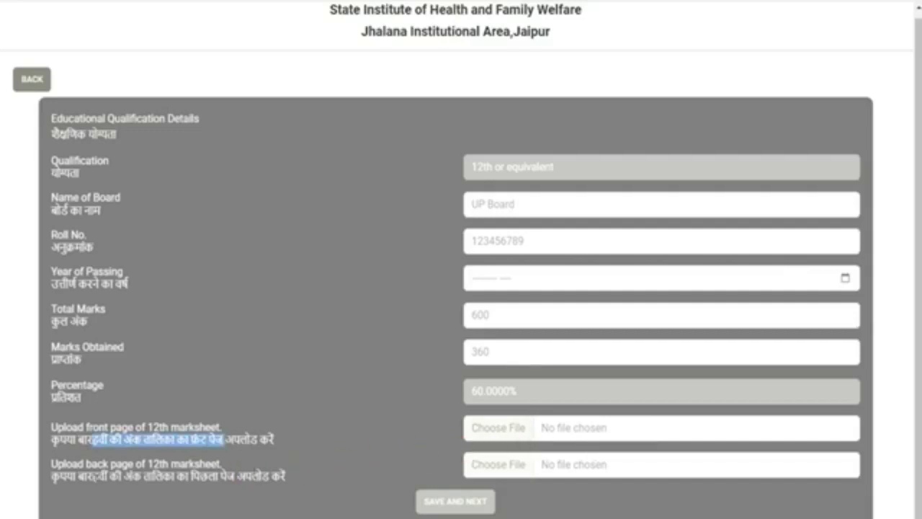
pyautogui.moveTo(92, 476); pyautogui.dragTo(292, 483)
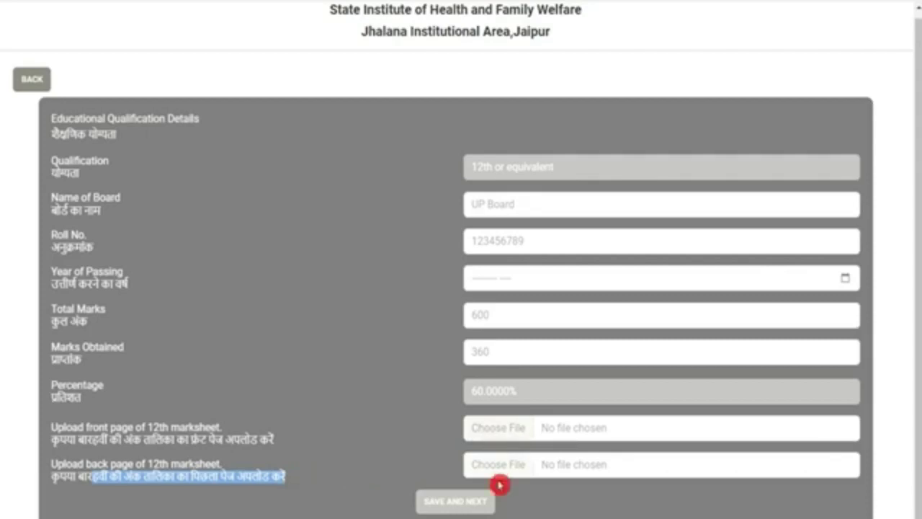
pyautogui.click(455, 501)
# - Choose B.Pharma as the diploma or degree and enter NICT as the name of the institution
pyautogui.click(250, 168)
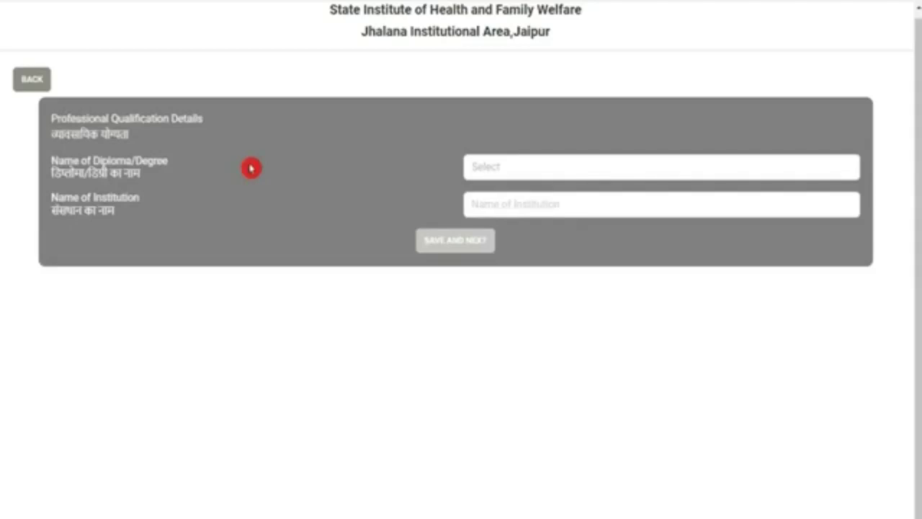
pyautogui.moveTo(63, 117); pyautogui.dragTo(196, 118)
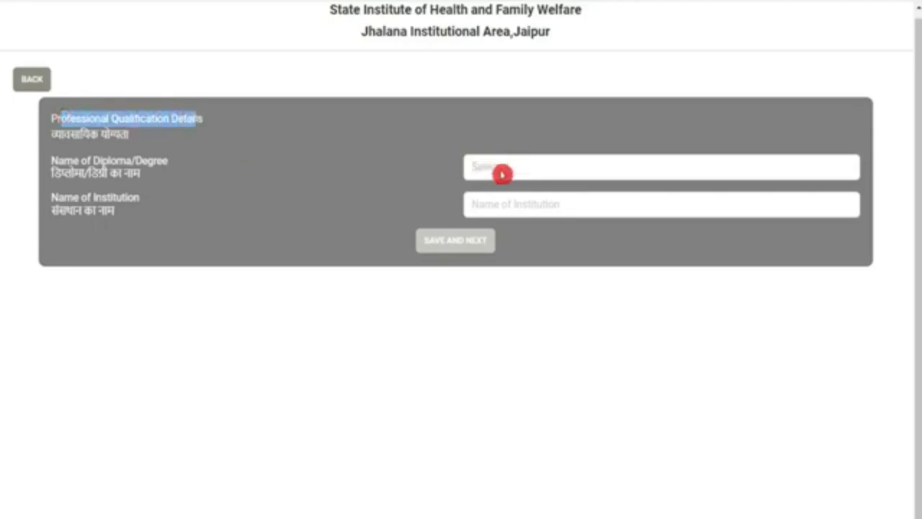
pyautogui.moveTo(45, 173); pyautogui.dragTo(151, 173)
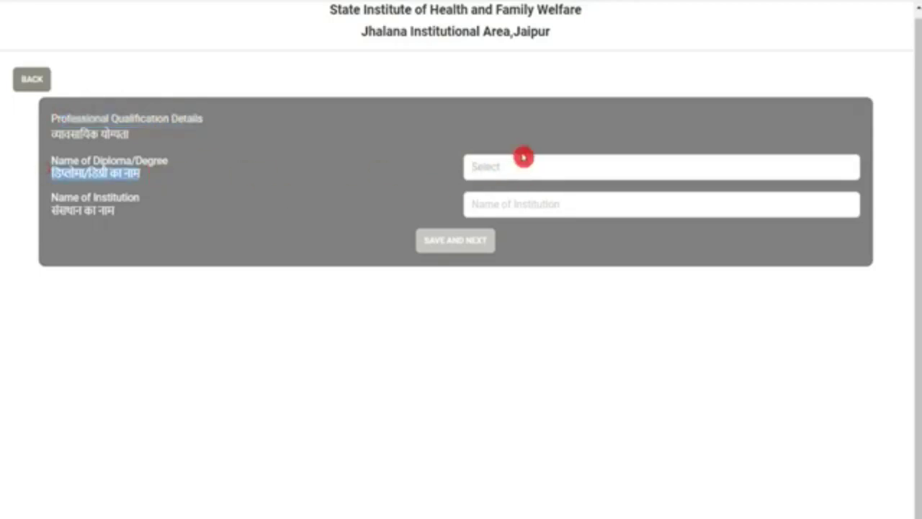
pyautogui.click(541, 169)
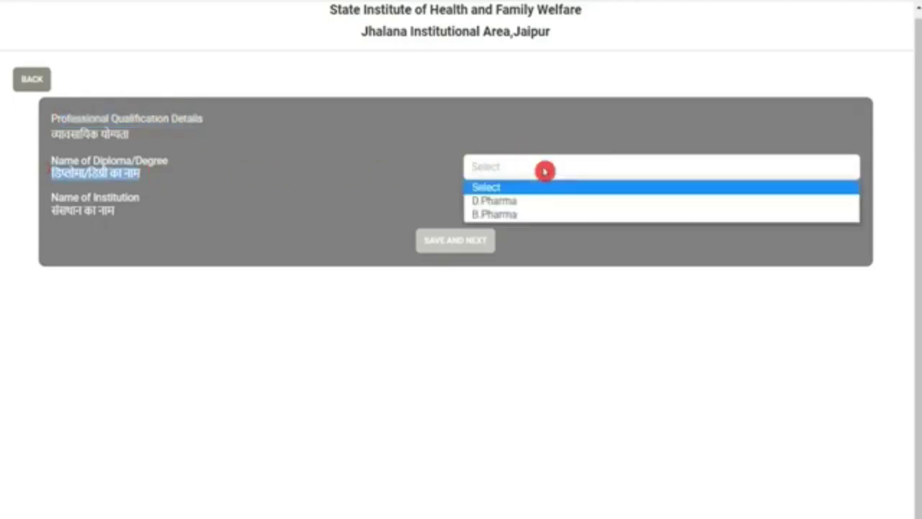
pyautogui.click(515, 201)
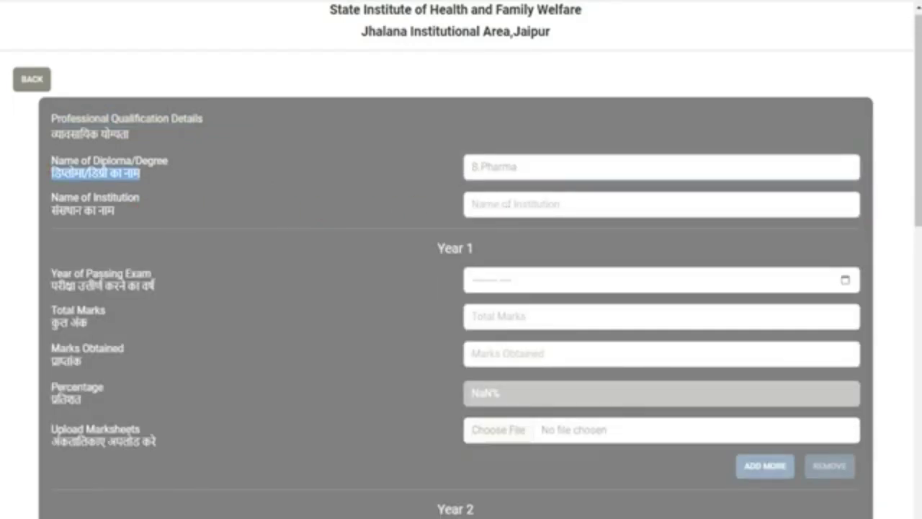
pyautogui.moveTo(82, 212); pyautogui.dragTo(446, 217)
pyautogui.click(516, 205)
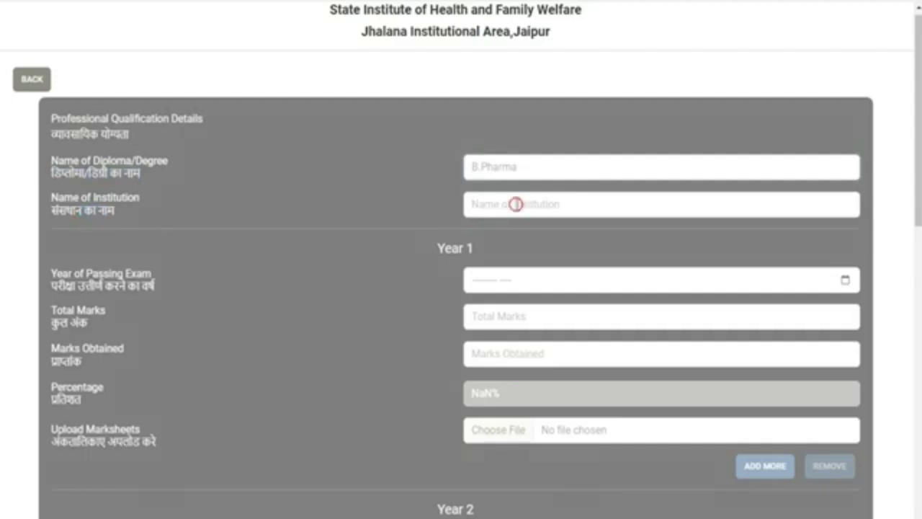
pyautogui.write('NICT')
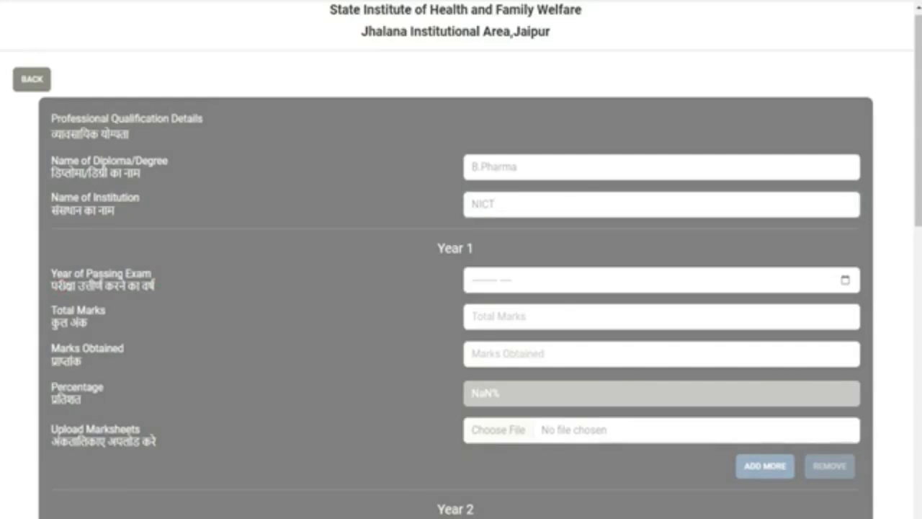
# - Enter 600 as the total marks and 400 as the marks obtained for Year 1 of B.Pharma
pyautogui.moveTo(52, 285); pyautogui.dragTo(125, 285)
pyautogui.click(493, 281)
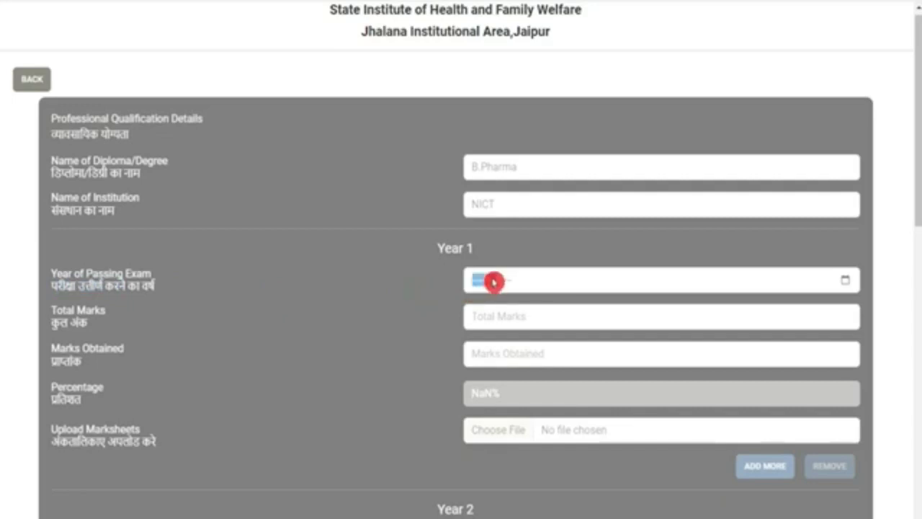
pyautogui.click(84, 331)
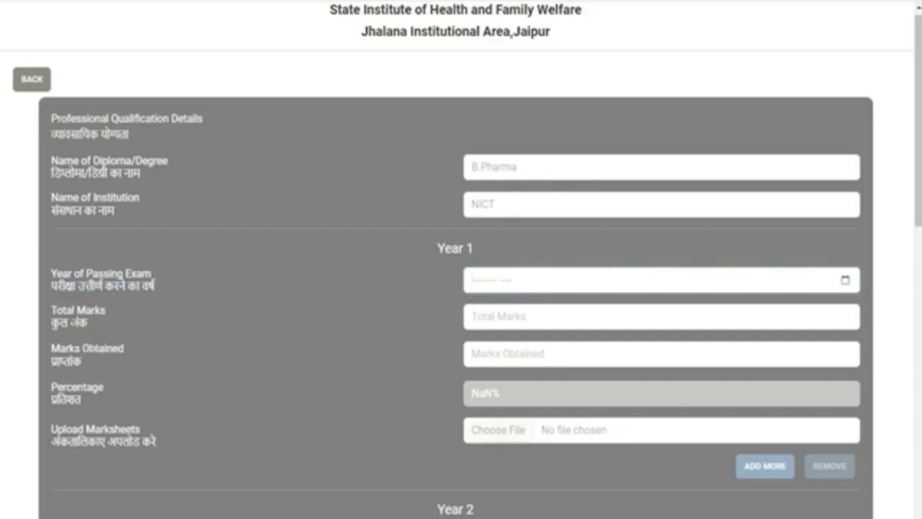
pyautogui.click(490, 320)
pyautogui.write('1')
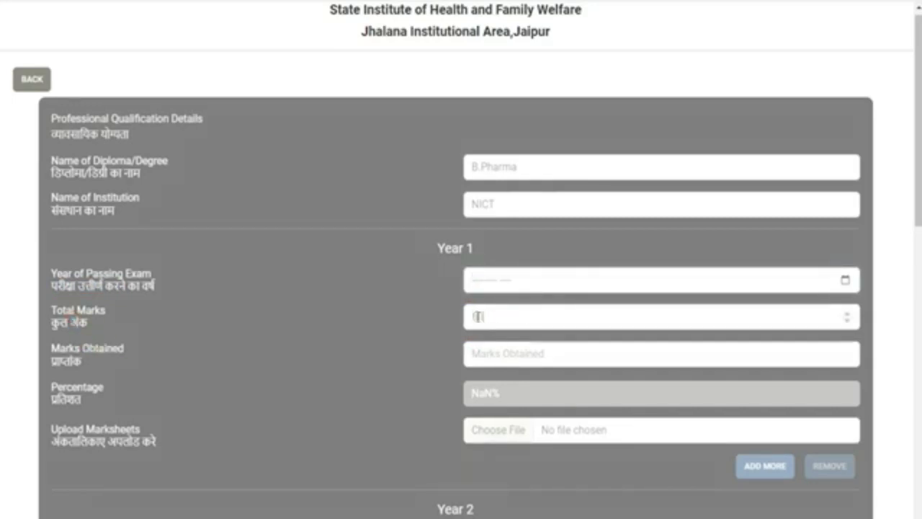
pyautogui.write('00')
pyautogui.press('Tab')
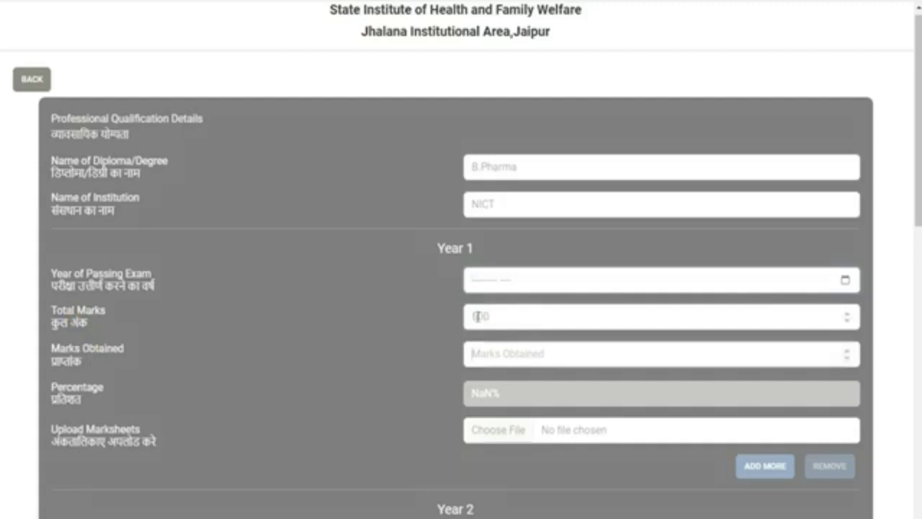
pyautogui.write('400')
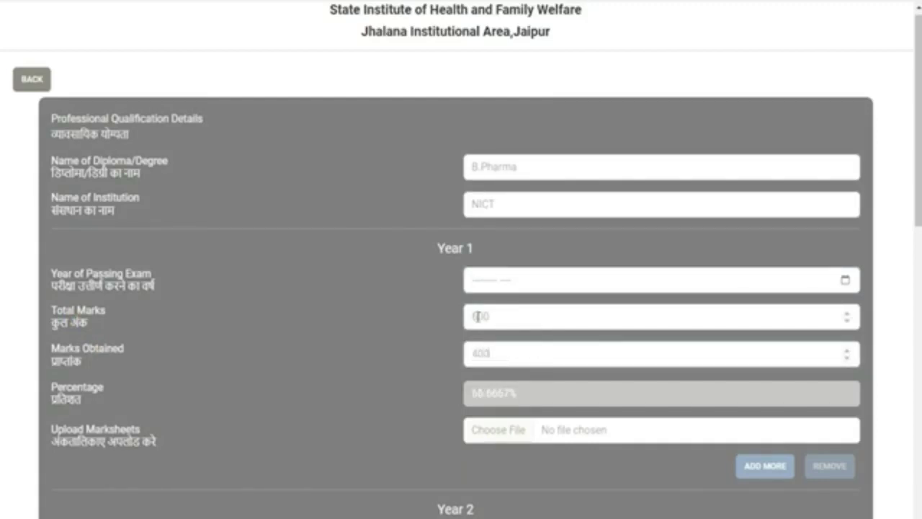
pyautogui.click(500, 397)
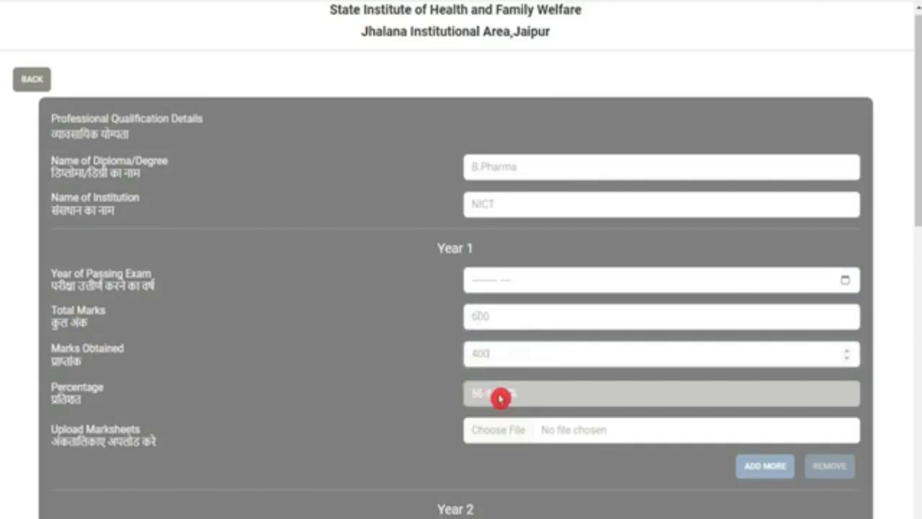
pyautogui.moveTo(66, 399); pyautogui.dragTo(82, 400)
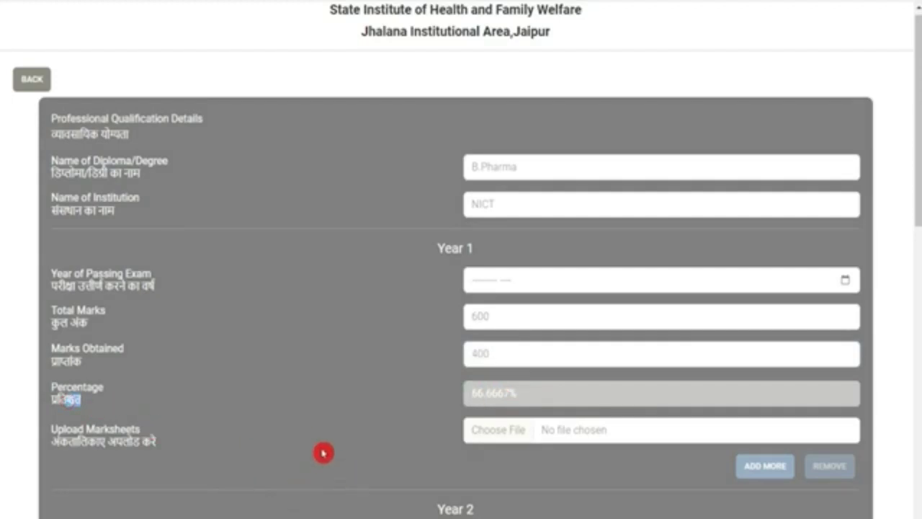
# - Examine the Year 1 marksheet upload field and the fields required for Year 2, Year 3 and Year 4
pyautogui.moveTo(70, 440); pyautogui.dragTo(133, 441)
pyautogui.scroll(-2, 512, 414)
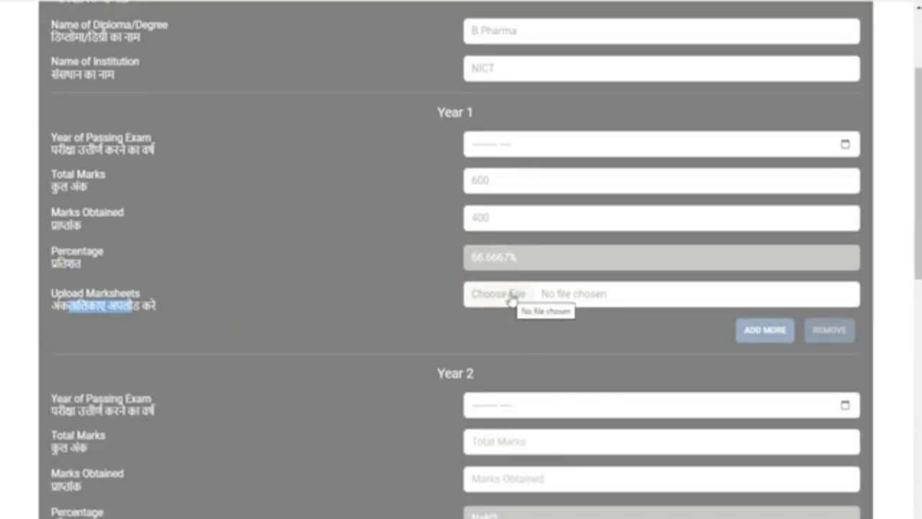
pyautogui.doubleClick(442, 111)
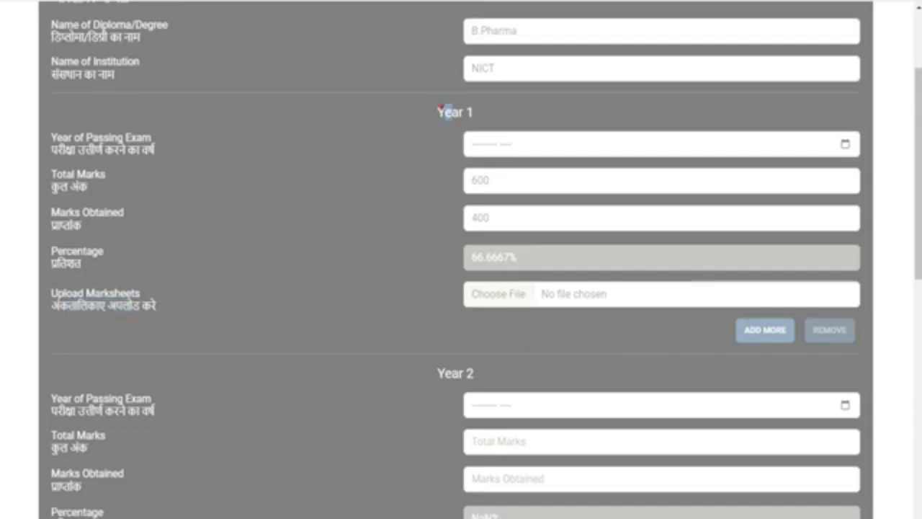
pyautogui.scroll(-2, 317, 297)
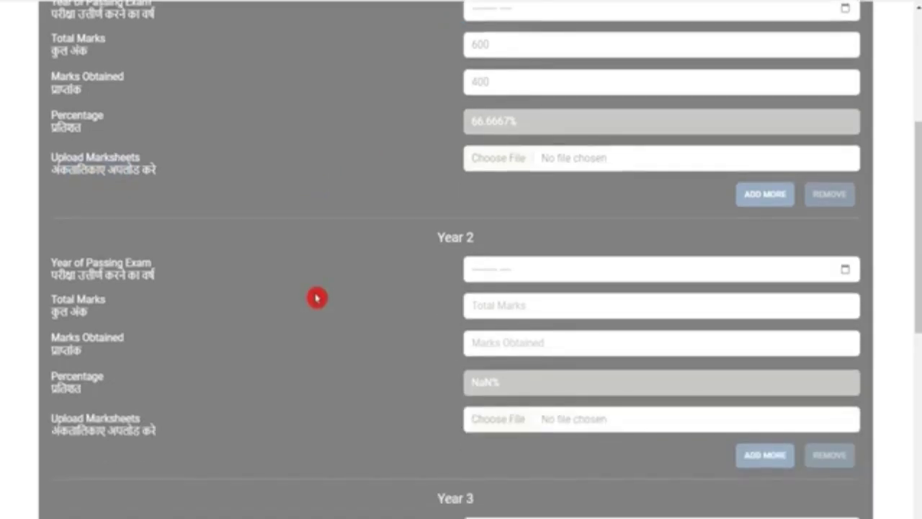
pyautogui.moveTo(437, 238); pyautogui.dragTo(487, 243)
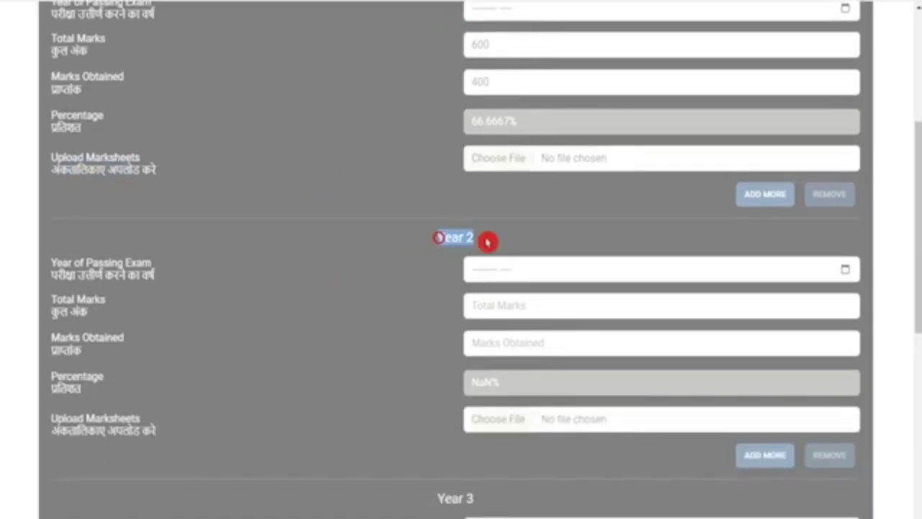
pyautogui.scroll(-4, 487, 243)
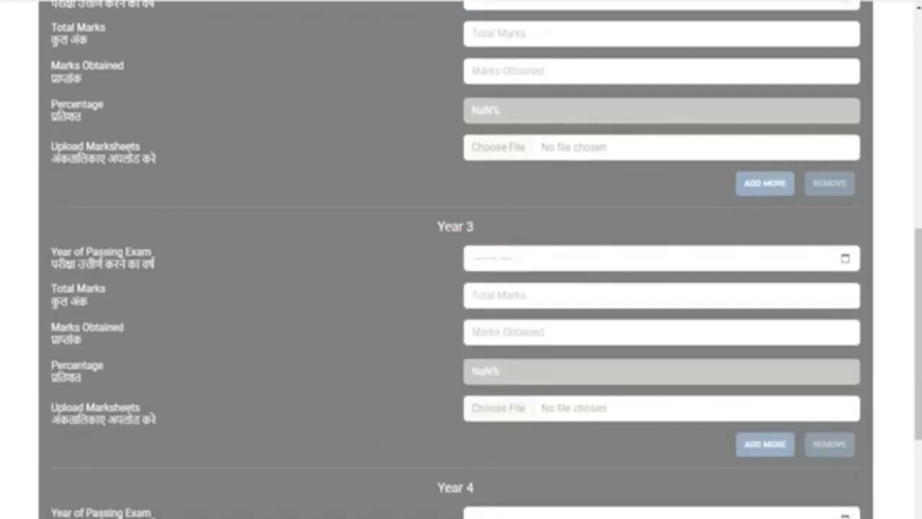
pyautogui.moveTo(437, 226); pyautogui.dragTo(506, 233)
pyautogui.scroll(-2, 497, 260)
pyautogui.moveTo(437, 352); pyautogui.dragTo(481, 356)
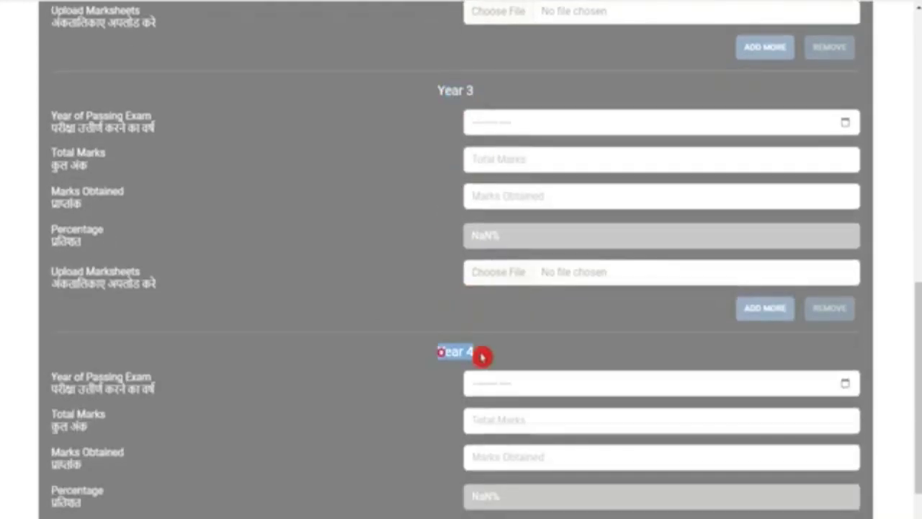
pyautogui.scroll(-1, 488, 339)
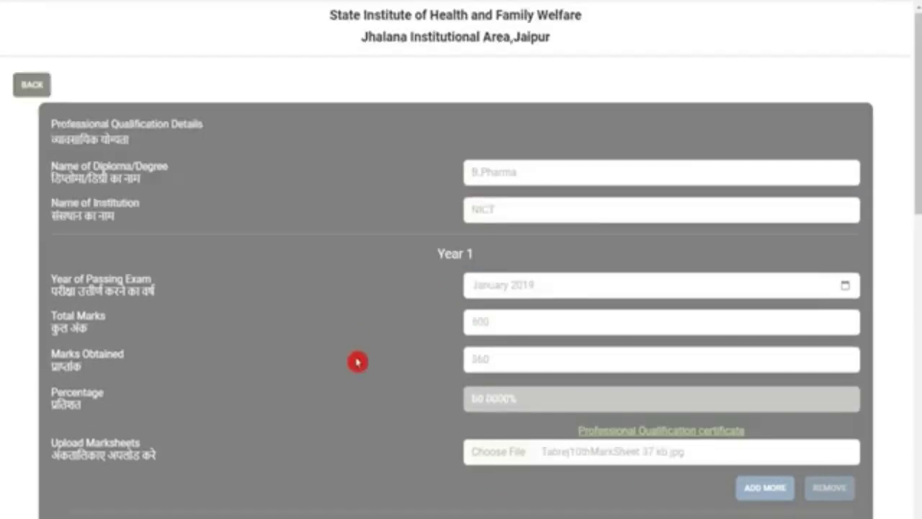
# - Review the completed marks and marksheets for all four B.Pharma years and save the professional qualification page
pyautogui.scroll(-5, 358, 336)
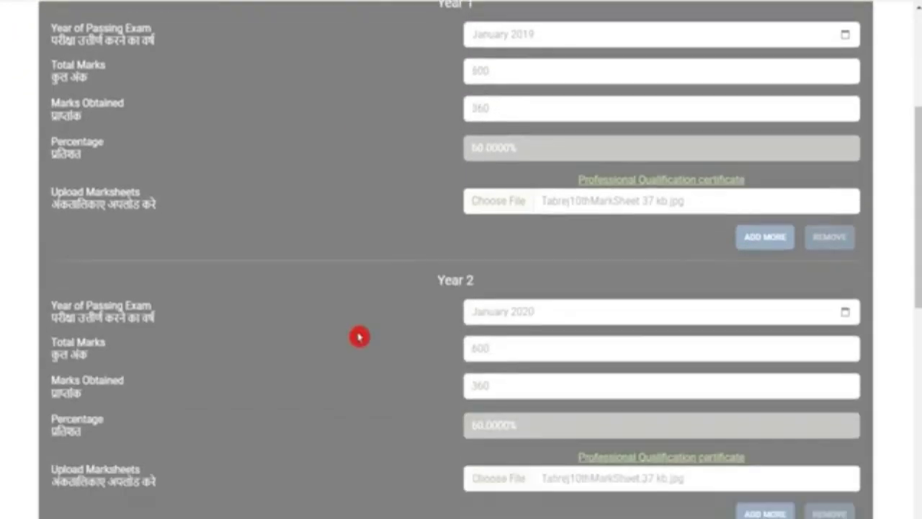
pyautogui.scroll(-7, 358, 335)
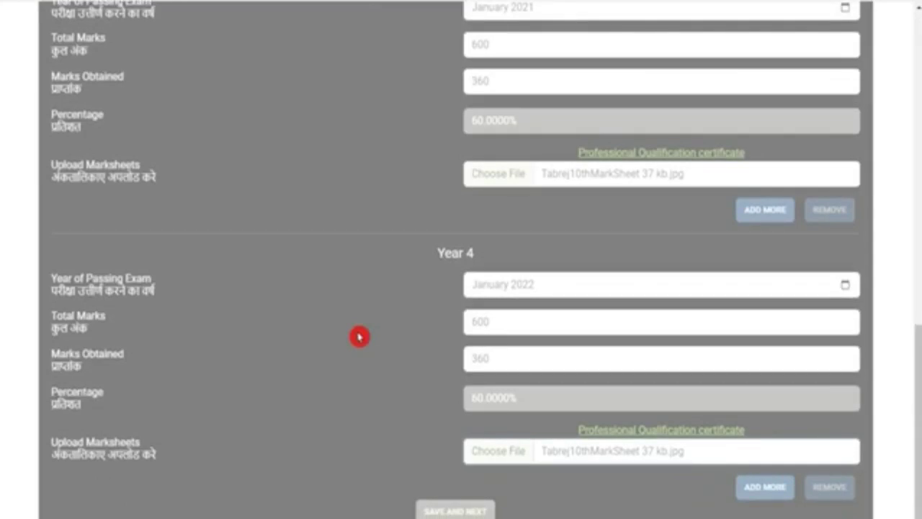
pyautogui.click(461, 510)
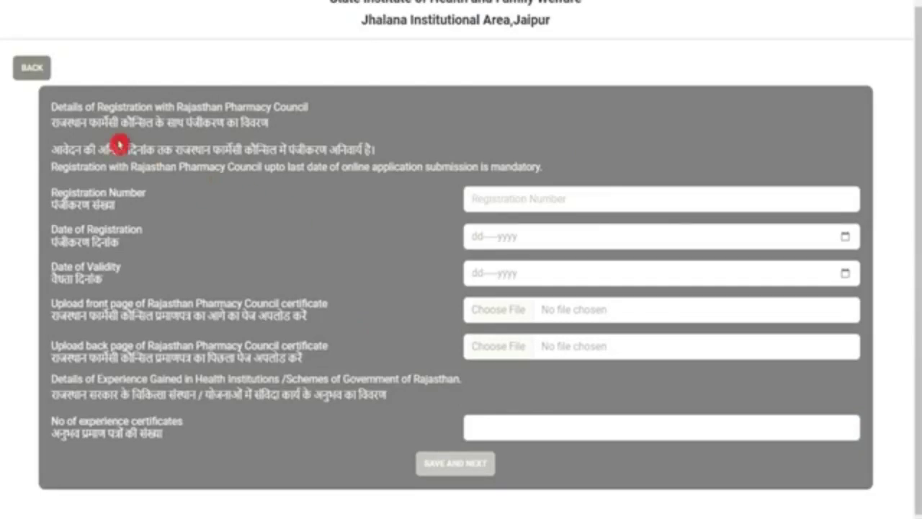
# - Examine the Rajasthan Pharmacy Council registration section, including the registration number, date of registration and date of validity fields
pyautogui.moveTo(63, 124); pyautogui.dragTo(256, 124)
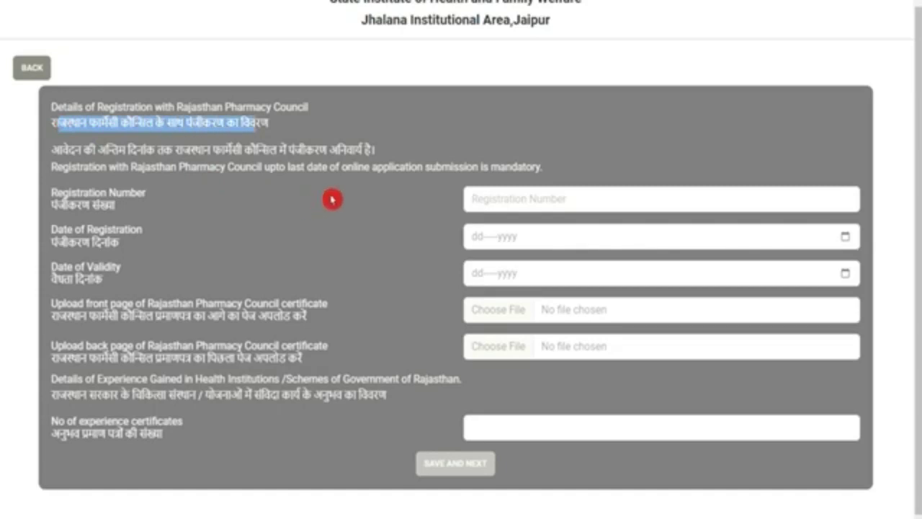
pyautogui.moveTo(63, 205); pyautogui.dragTo(88, 205)
pyautogui.click(565, 204)
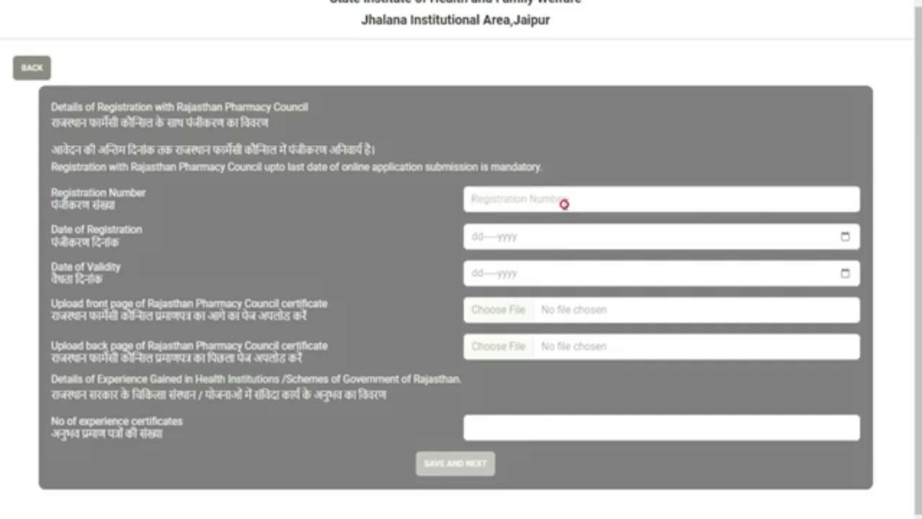
pyautogui.moveTo(58, 243); pyautogui.dragTo(91, 243)
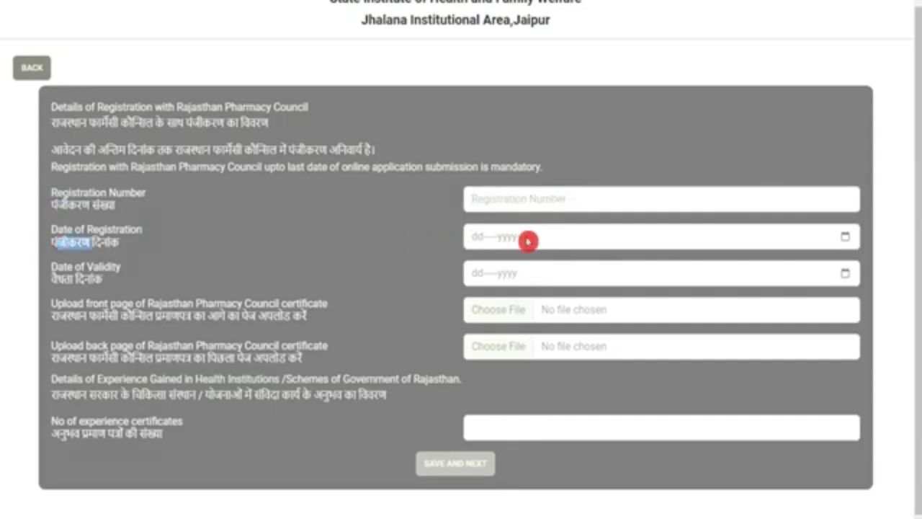
pyautogui.click(528, 241)
pyautogui.click(847, 234)
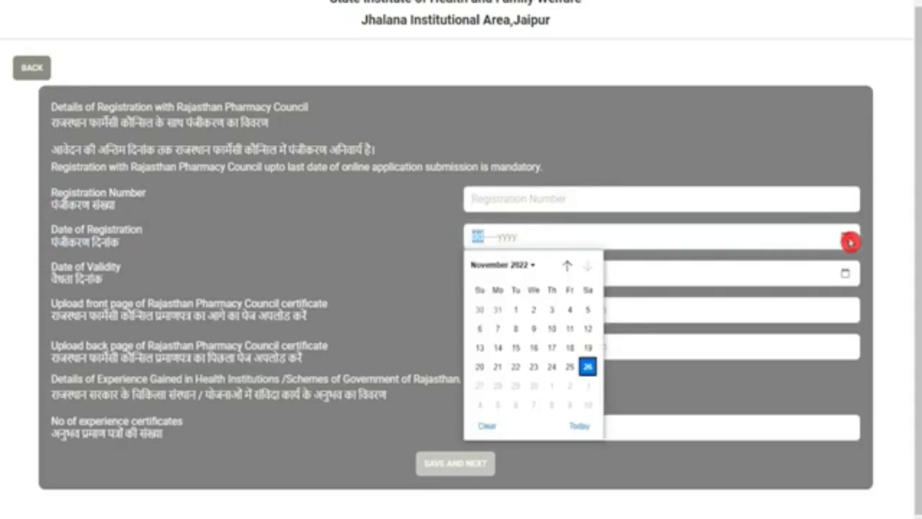
pyautogui.click(81, 280)
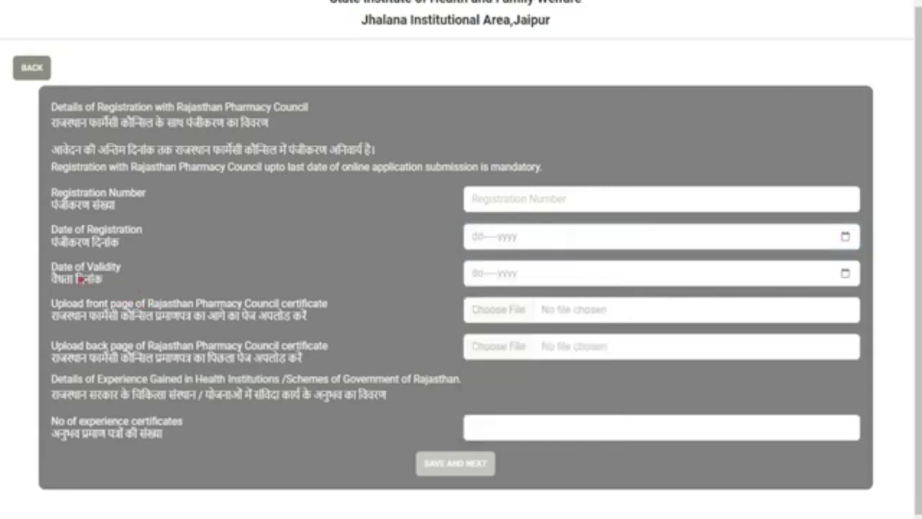
pyautogui.moveTo(58, 279); pyautogui.dragTo(83, 280)
pyautogui.click(529, 280)
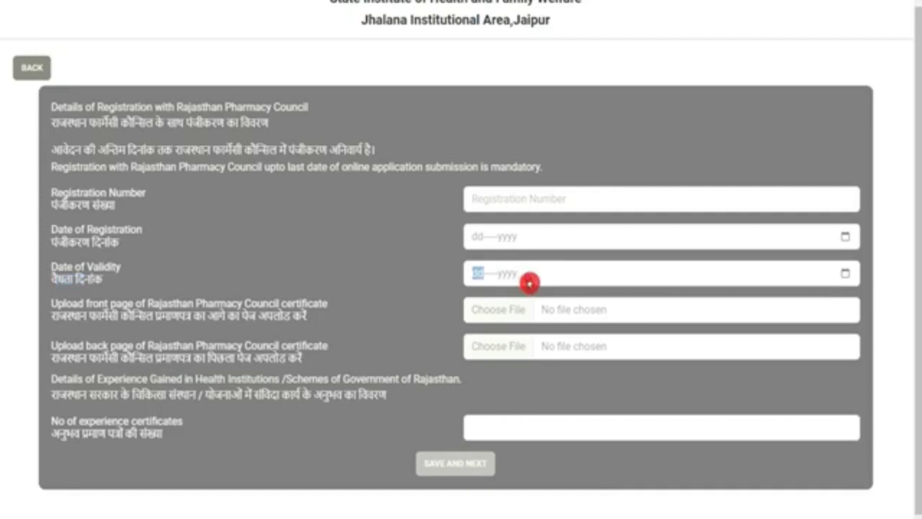
# - Review the council certificate front and back page uploads and the number of experience certificates, and save the registration page
pyautogui.moveTo(63, 317); pyautogui.dragTo(451, 310)
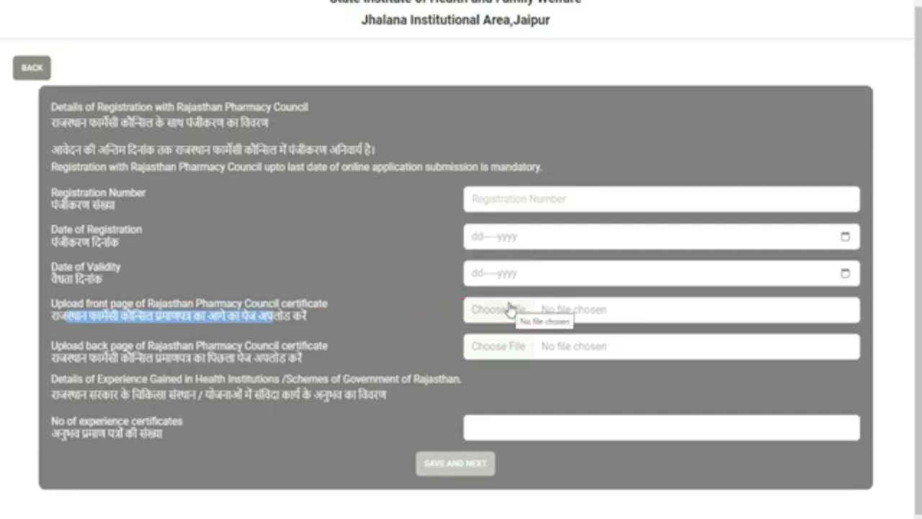
pyautogui.moveTo(150, 358)
pyautogui.mouseDown()
pyautogui.moveTo(68, 356)
pyautogui.moveTo(431, 358)
pyautogui.mouseUp()
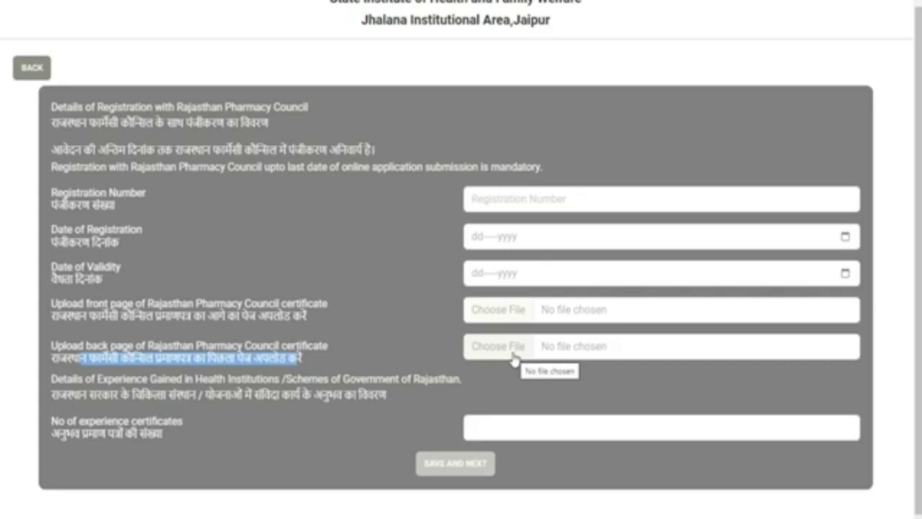
pyautogui.moveTo(57, 432); pyautogui.dragTo(149, 433)
pyautogui.click(518, 426)
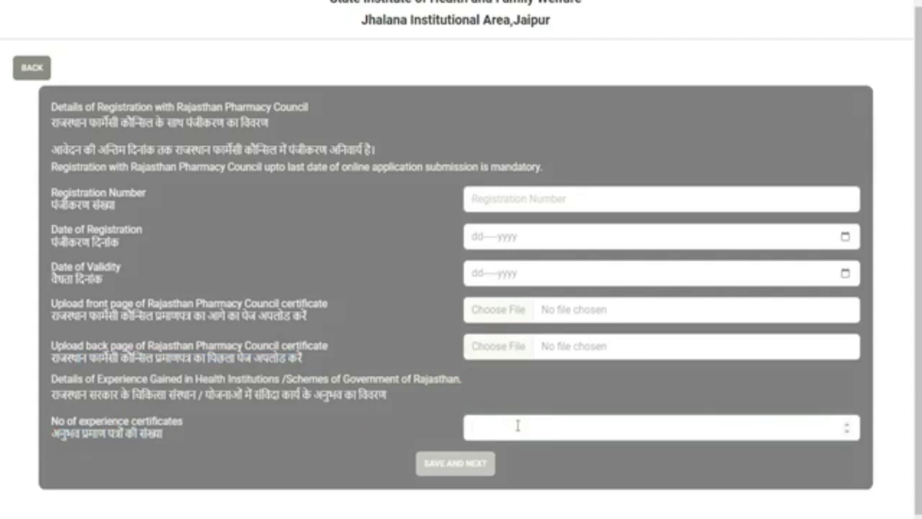
pyautogui.click(469, 473)
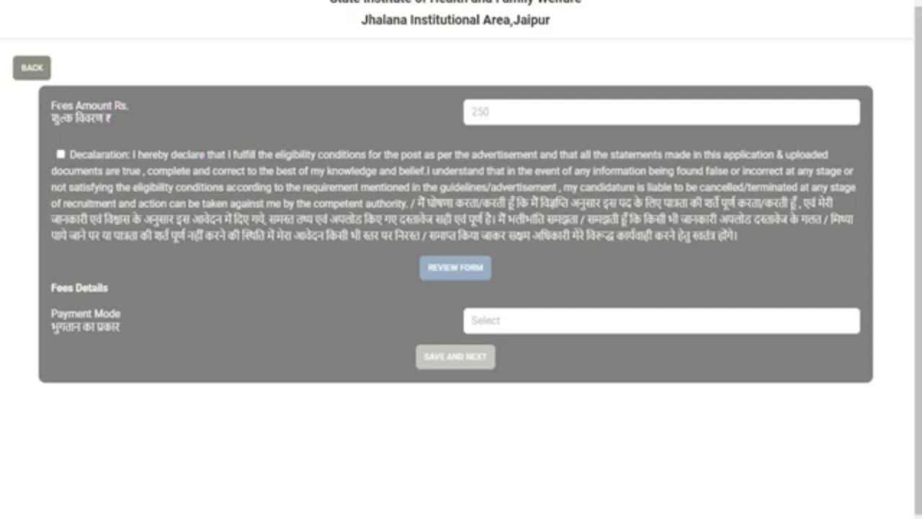
# - Check the application fee amount and accept the declaration of eligibility and correctness
pyautogui.moveTo(58, 106); pyautogui.dragTo(546, 114)
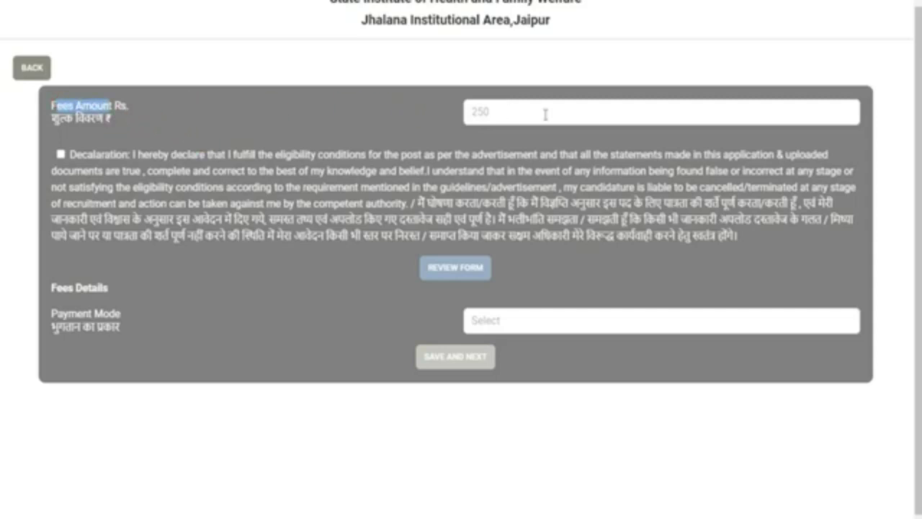
pyautogui.click(545, 114)
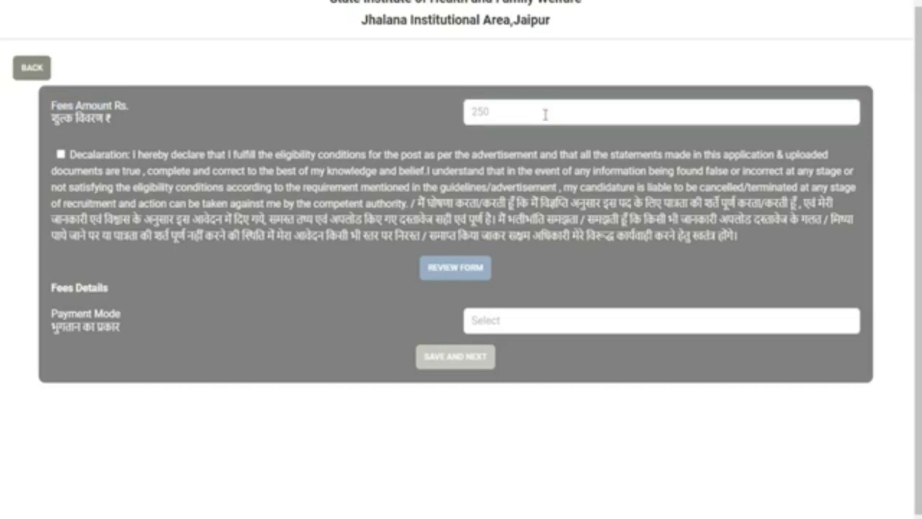
pyautogui.moveTo(100, 152); pyautogui.dragTo(200, 154)
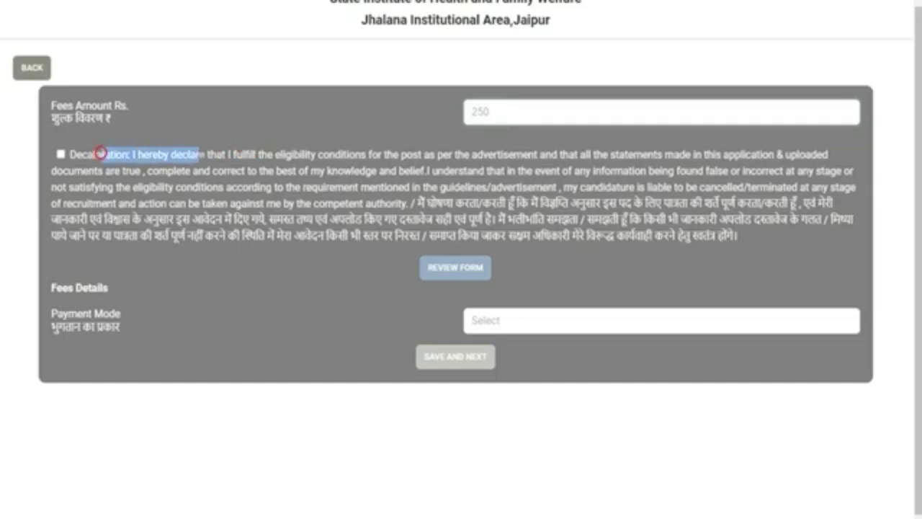
pyautogui.click(60, 154)
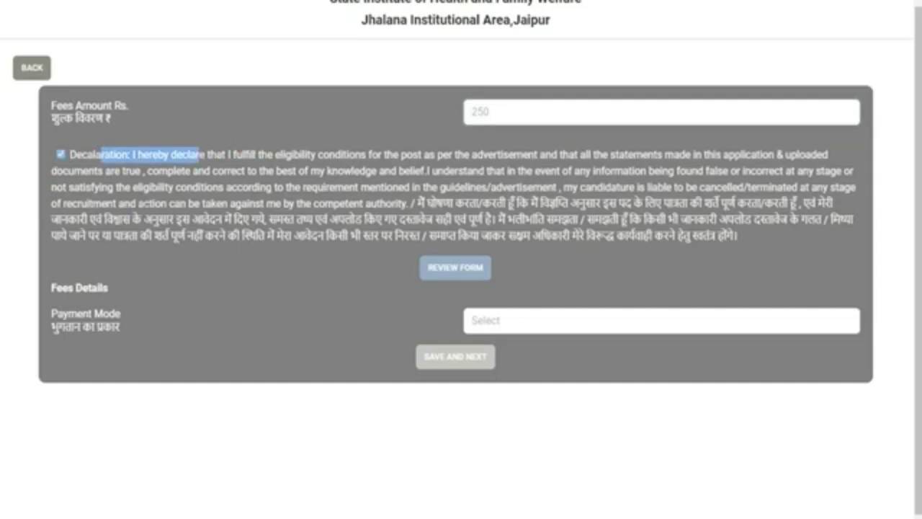
# - Choose Debit Card as the payment mode and save the fees page to proceed to the payment gateway
pyautogui.click(510, 323)
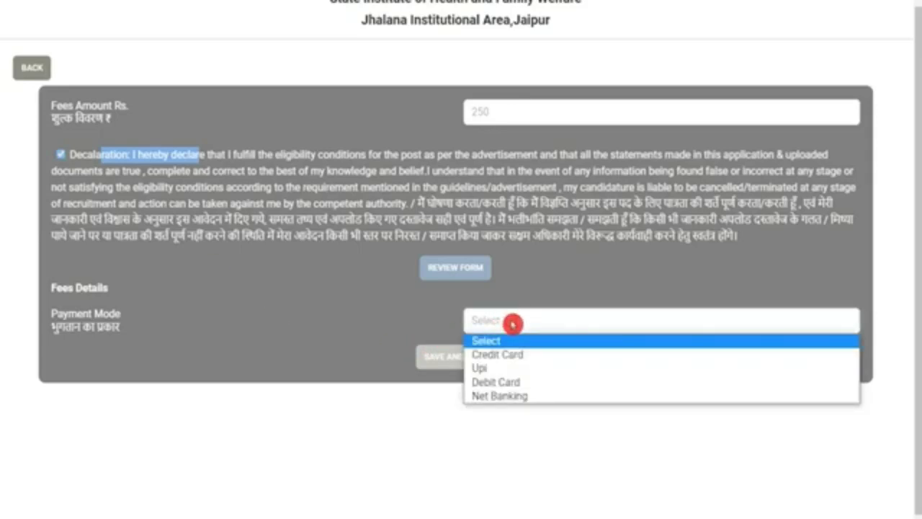
pyautogui.click(505, 384)
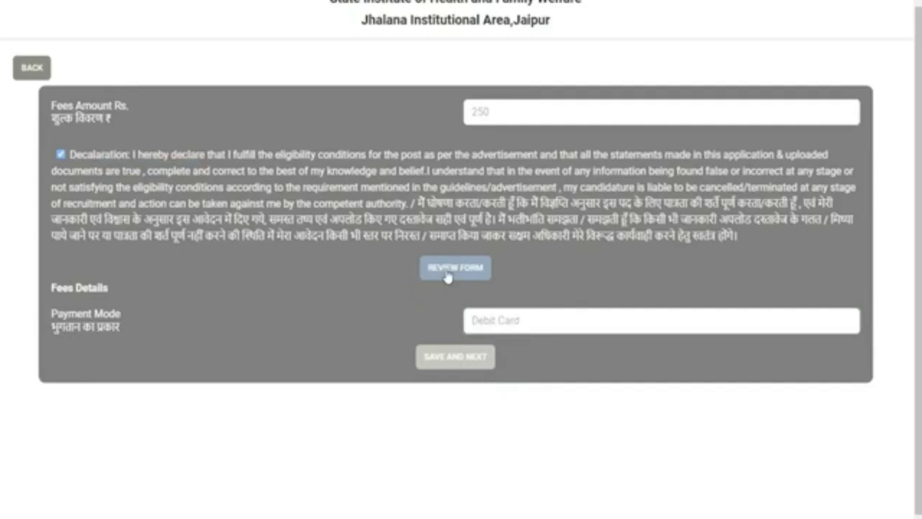
pyautogui.click(511, 322)
pyautogui.click(513, 322)
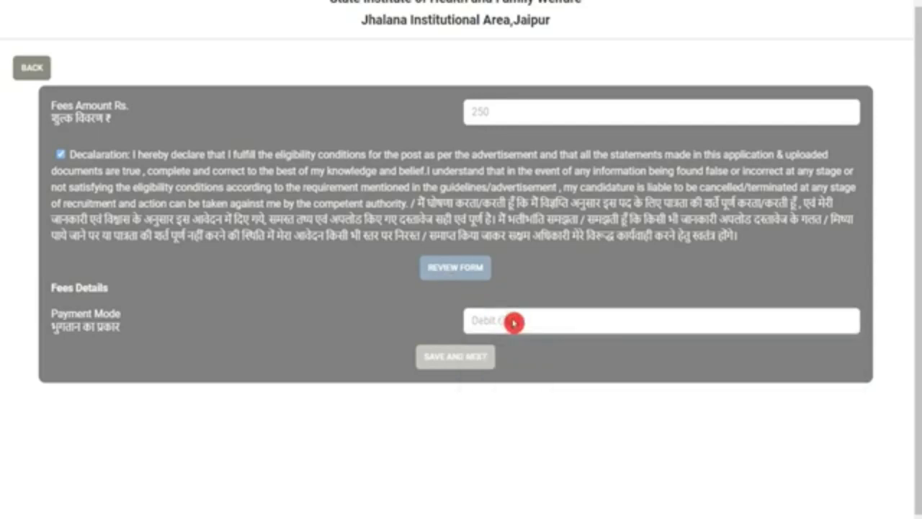
pyautogui.click(462, 361)
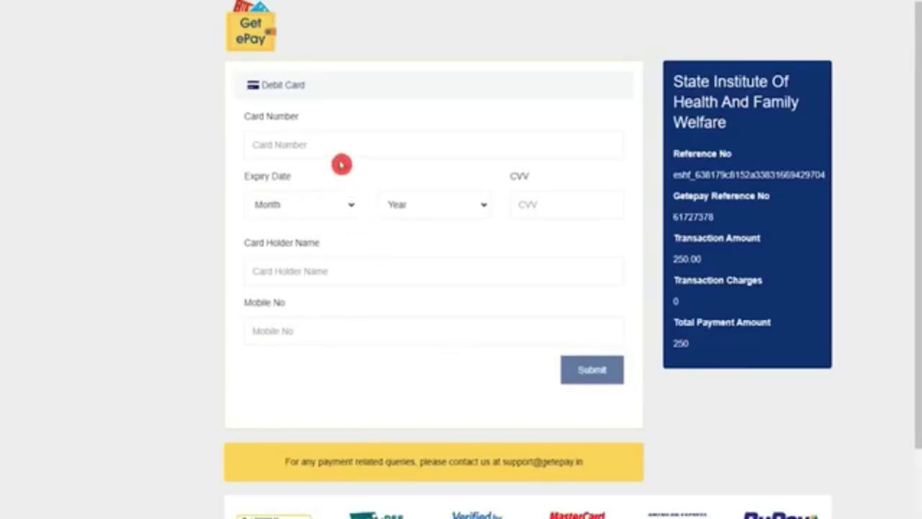
# - Examine the debit card payment form's card number, expiry date, CVV, card holder name and mobile number fields
pyautogui.click(338, 147)
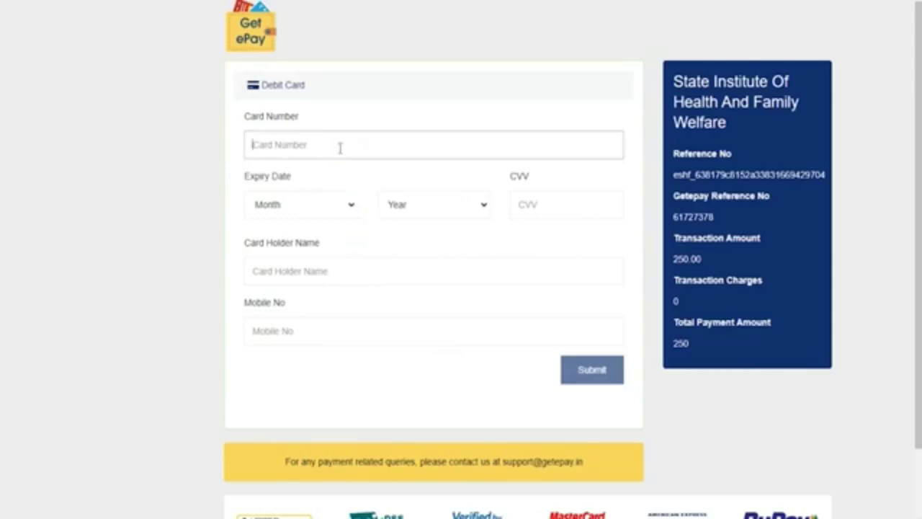
pyautogui.click(335, 210)
pyautogui.click(431, 232)
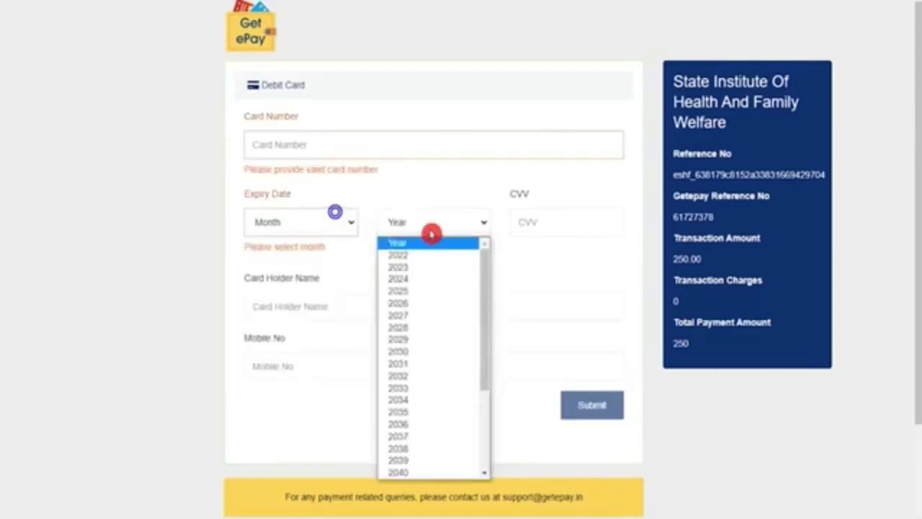
pyautogui.click(430, 232)
pyautogui.click(541, 222)
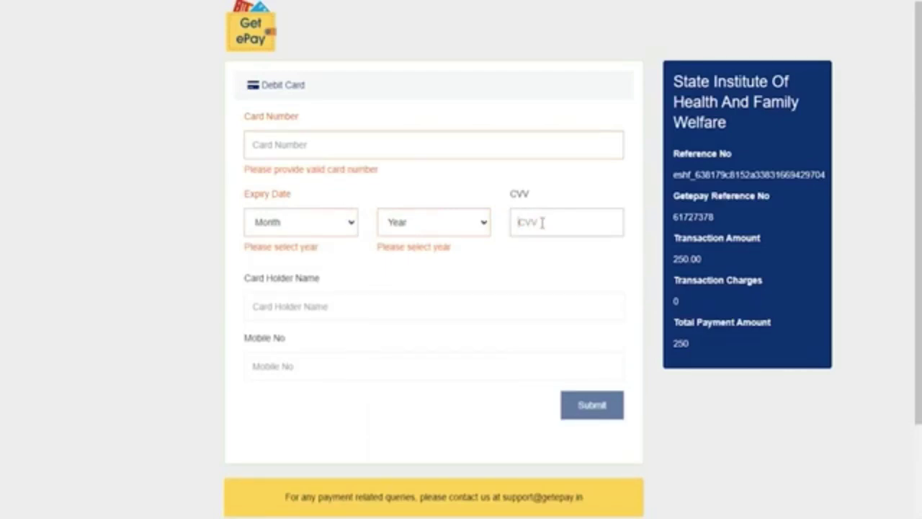
pyautogui.moveTo(251, 279); pyautogui.dragTo(319, 305)
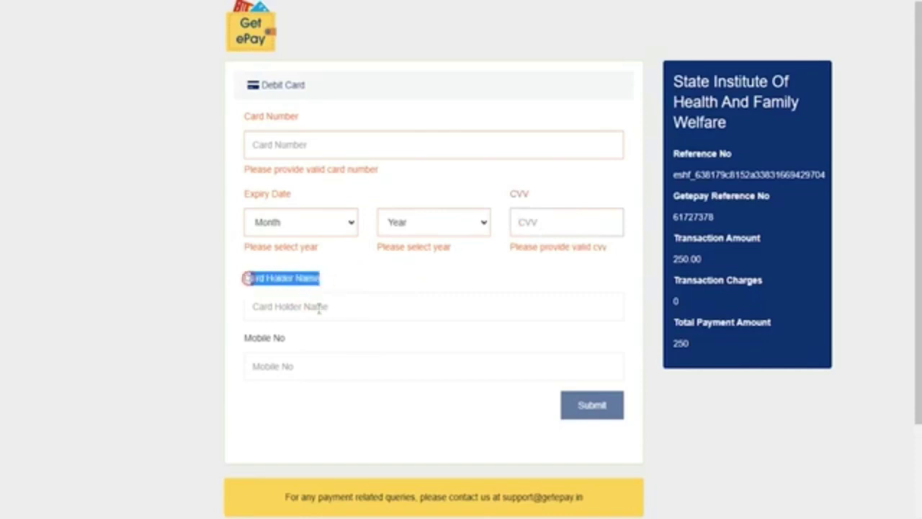
pyautogui.click(319, 306)
pyautogui.click(301, 365)
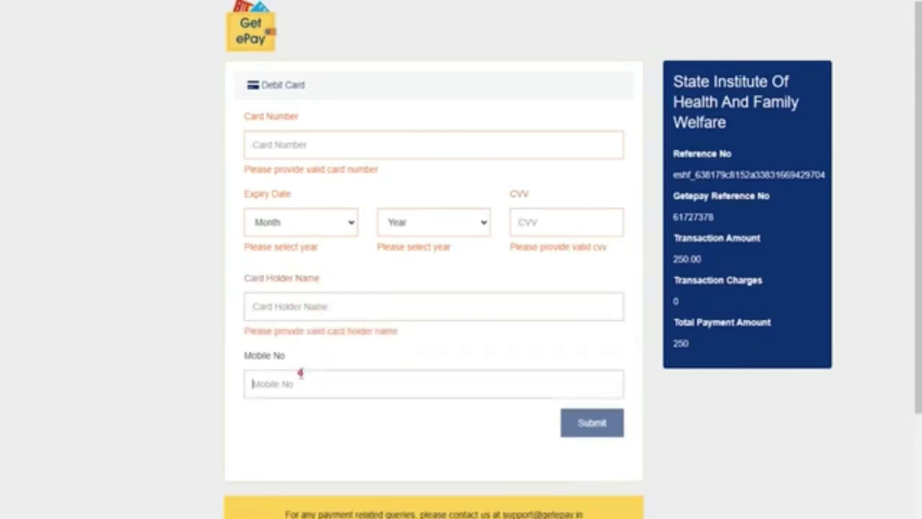